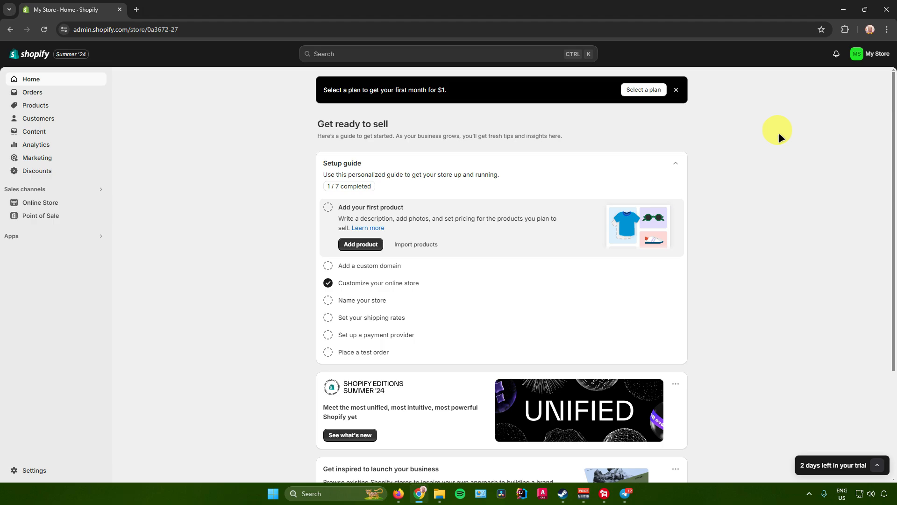
Open the Shopify App Store from the store's recommended apps.
click(101, 237)
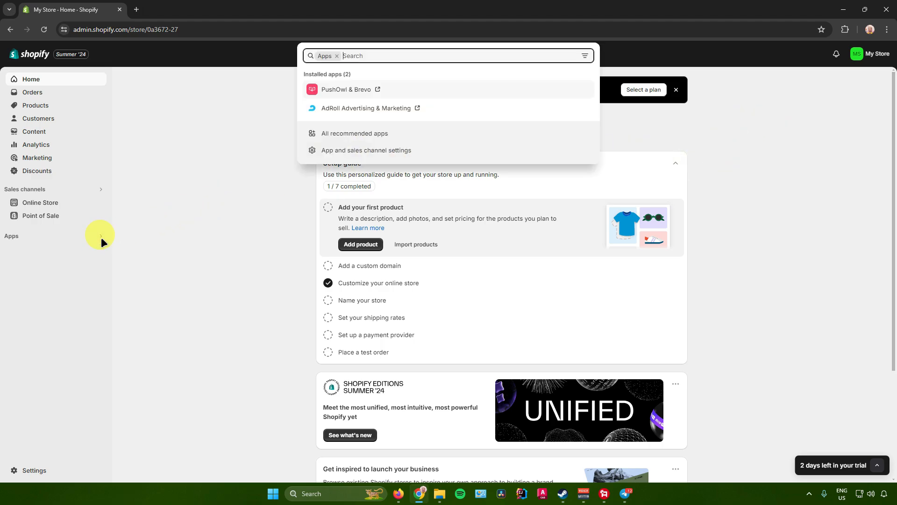
click(374, 136)
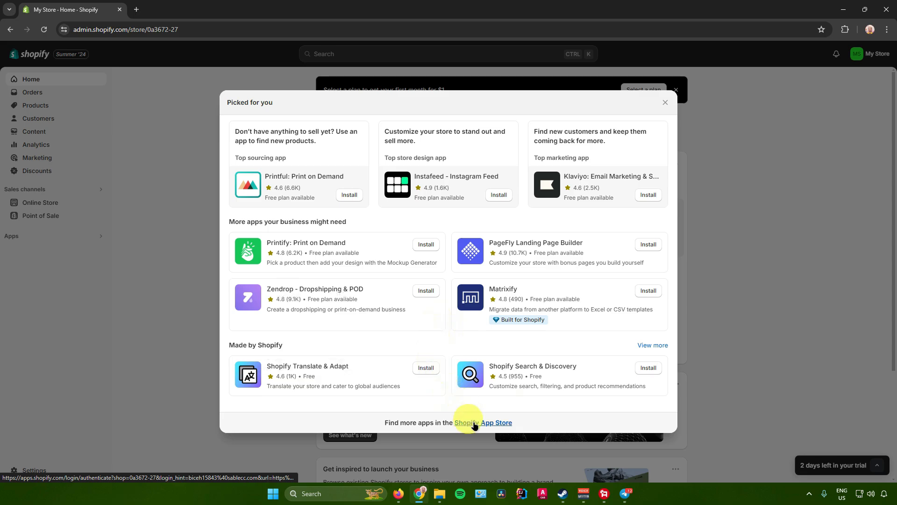
click(457, 428)
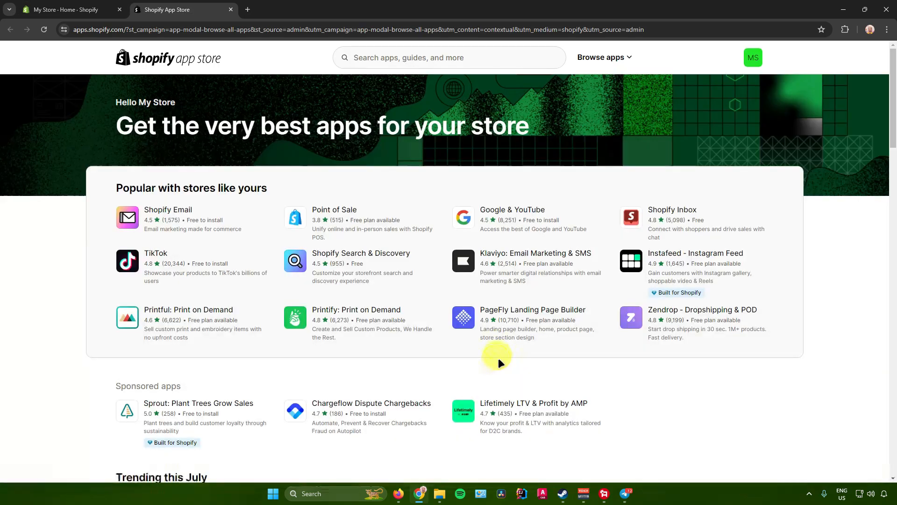
Search the app store for "tidio".
click(388, 58)
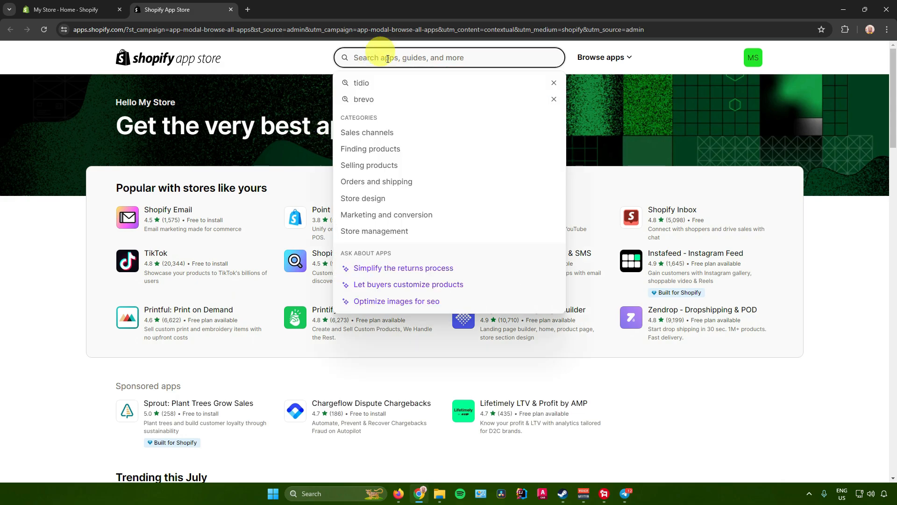
text(tidio)
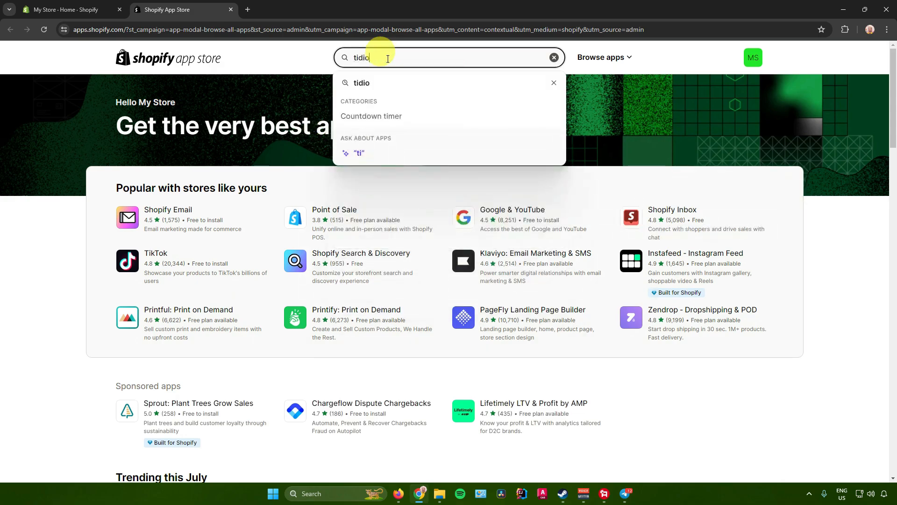
key(Return)
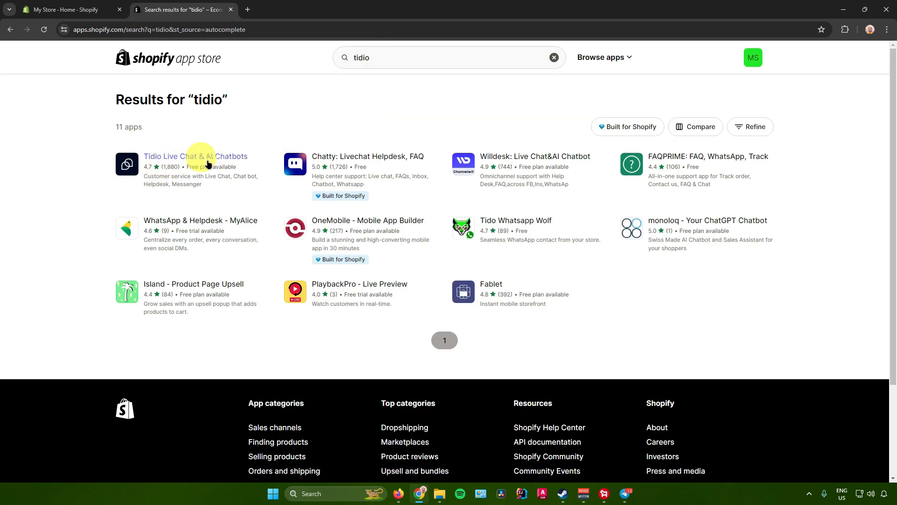
Install the Tidio Live Chat & AI Chatbots app on the store and grant its requested data access.
click(213, 171)
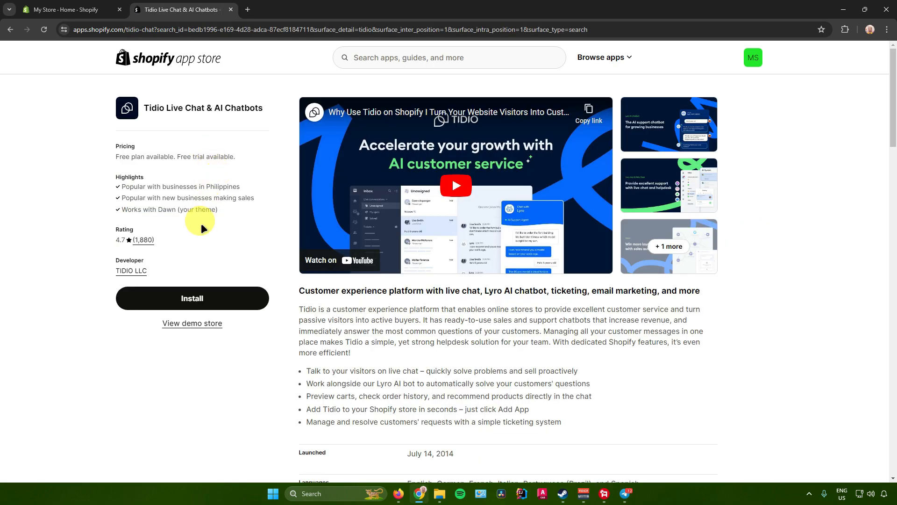
click(194, 298)
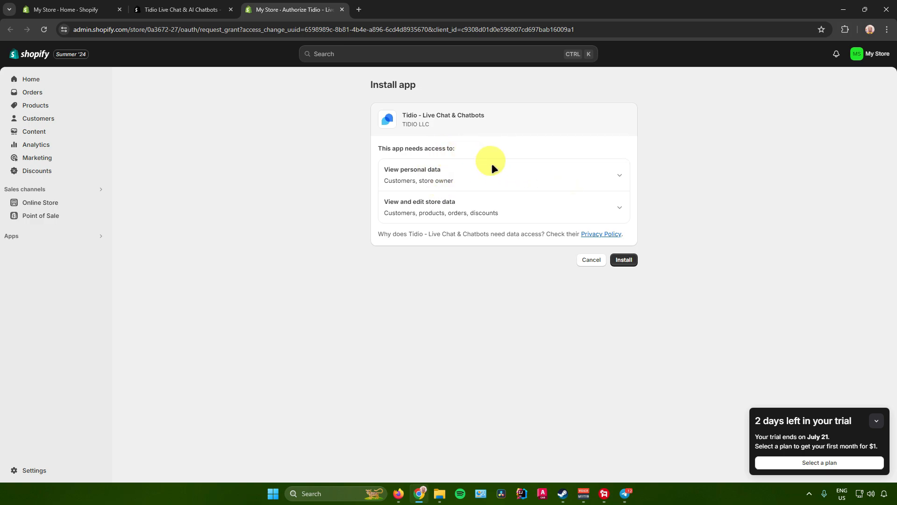
click(629, 261)
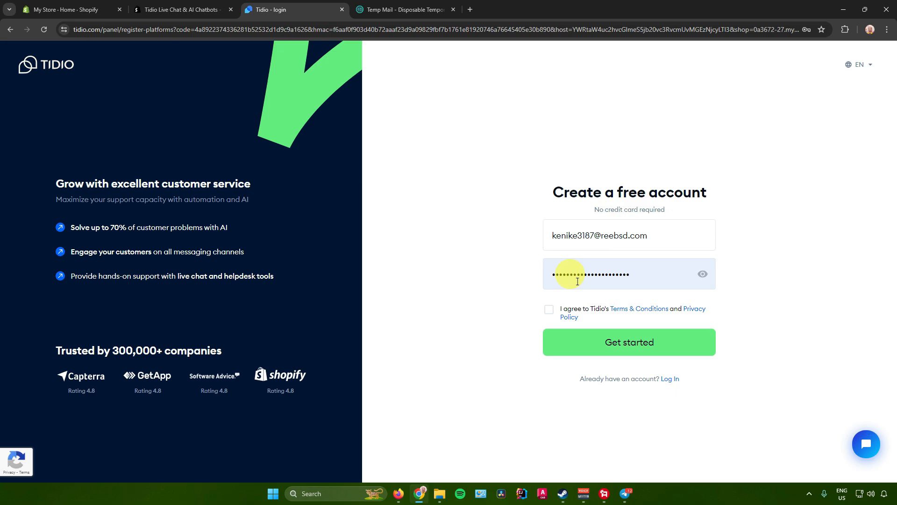
Agree to Tidio's Terms & Conditions and Privacy Policy and create the free account.
click(547, 311)
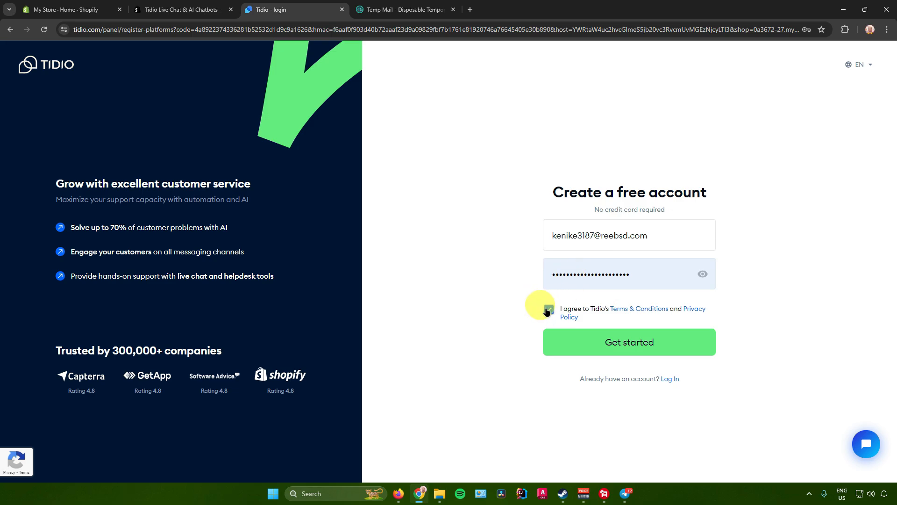
click(628, 344)
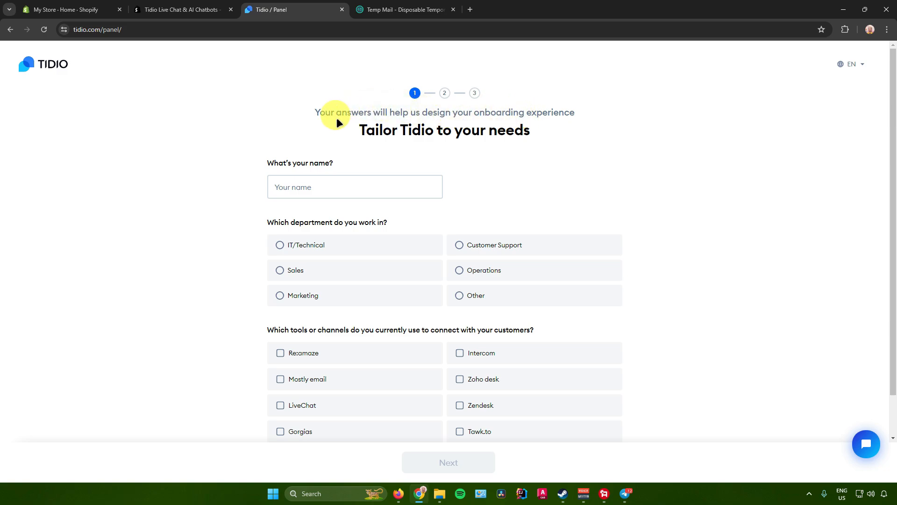
Complete the first onboarding page with the account holder's name, the Marketing department and LiveChat as the current tool, and continue.
scroll(398, 175, down, 1)
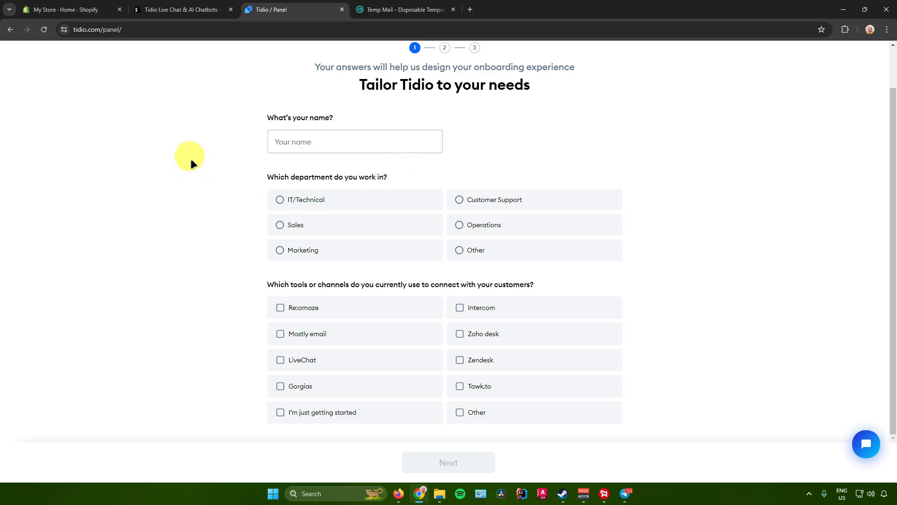
scroll(194, 159, up, 1)
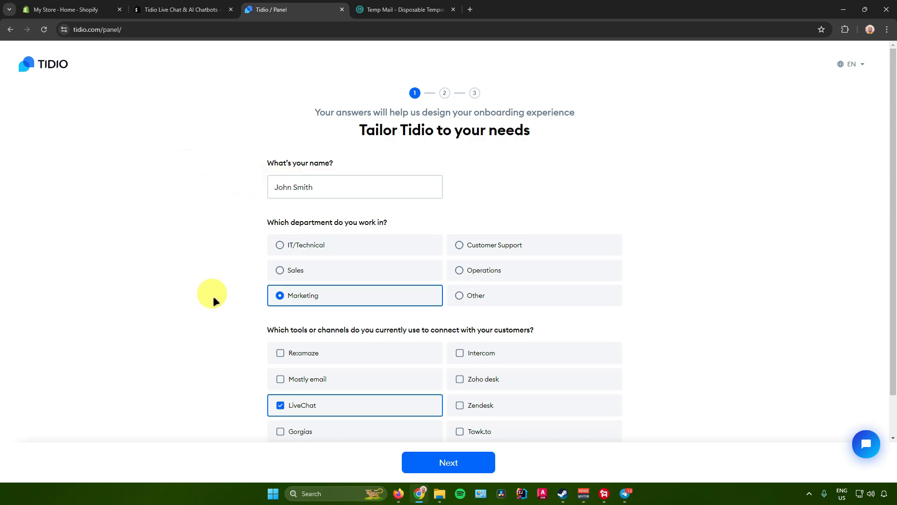
scroll(213, 296, down, 1)
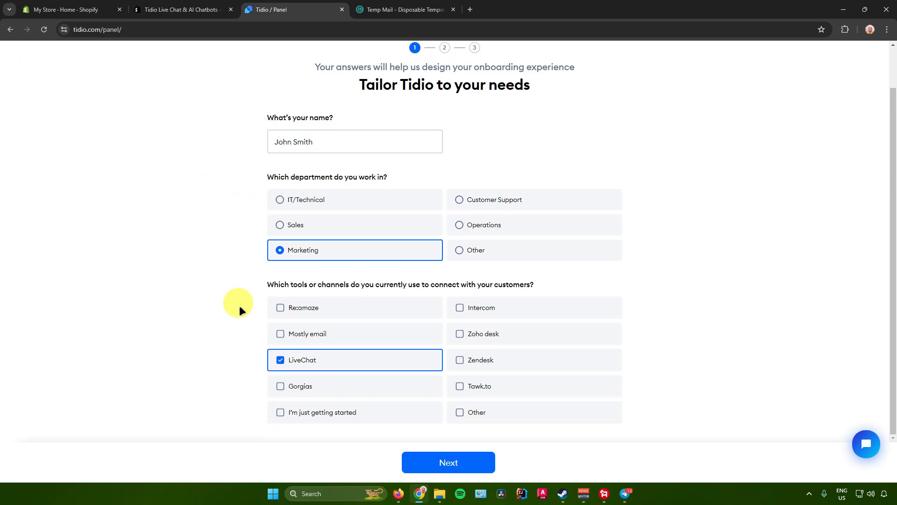
click(487, 463)
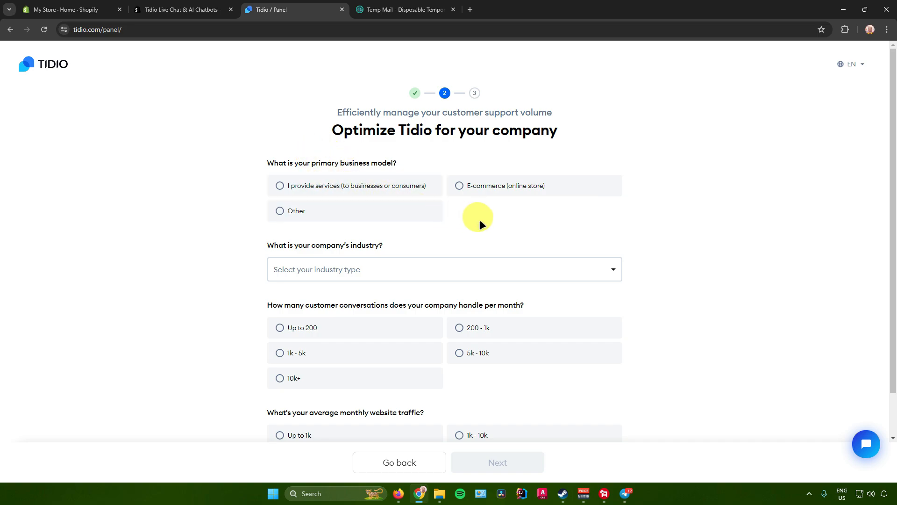
Set the primary business model to E-commerce (online store) and the company's industry to Information Technology and Software.
scroll(468, 214, down, 1)
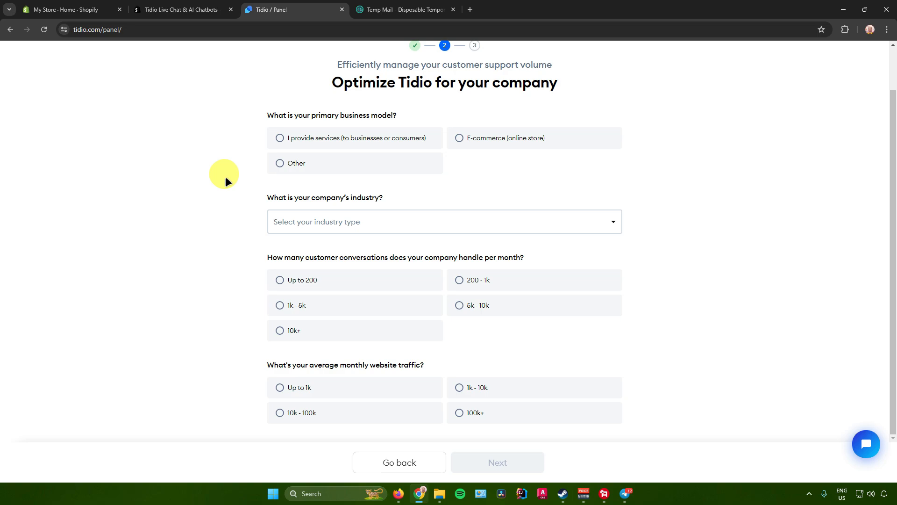
scroll(225, 181, up, 1)
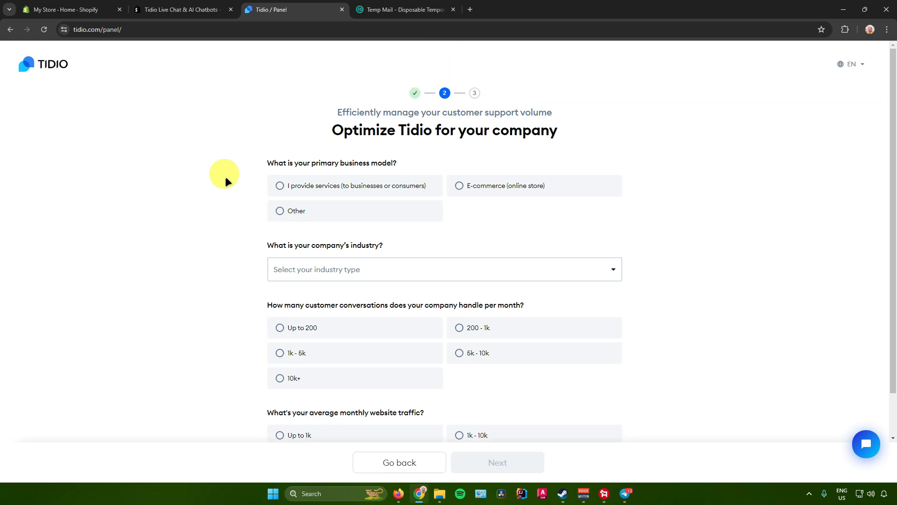
click(484, 195)
scroll(505, 209, down, 1)
click(380, 220)
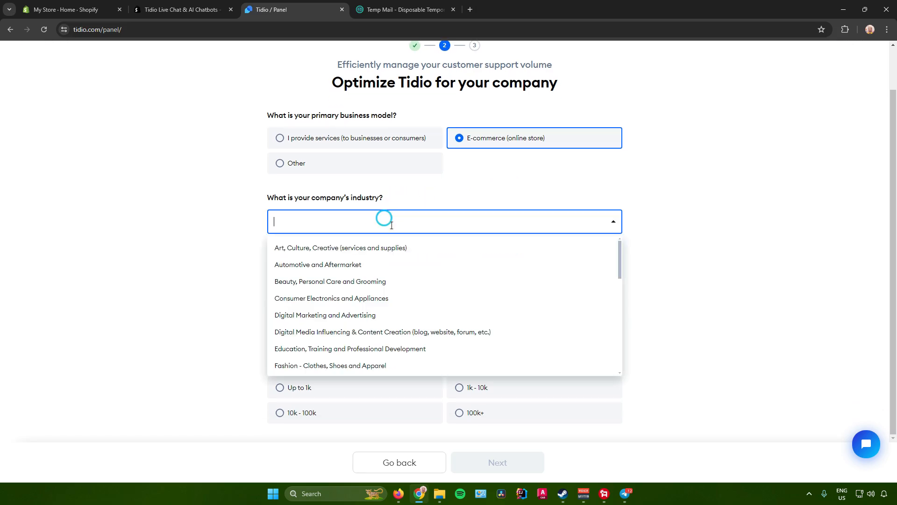
scroll(398, 281, down, 3)
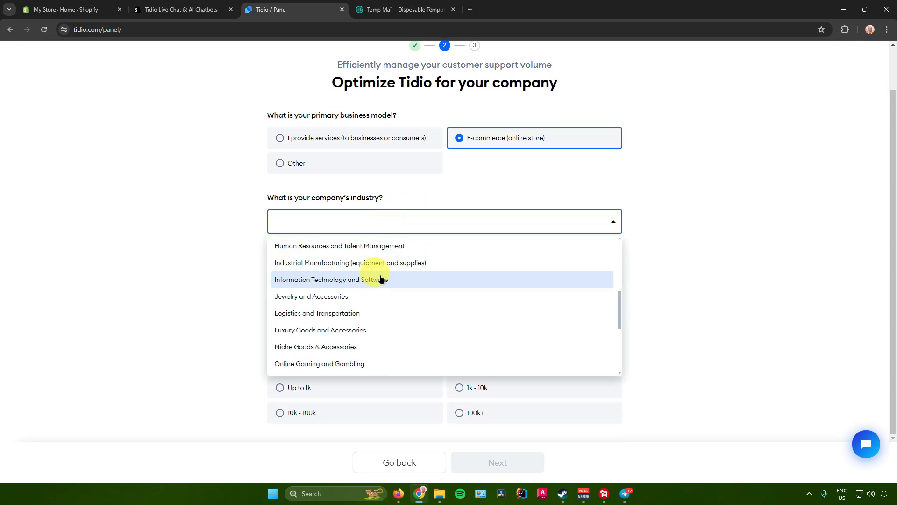
click(414, 281)
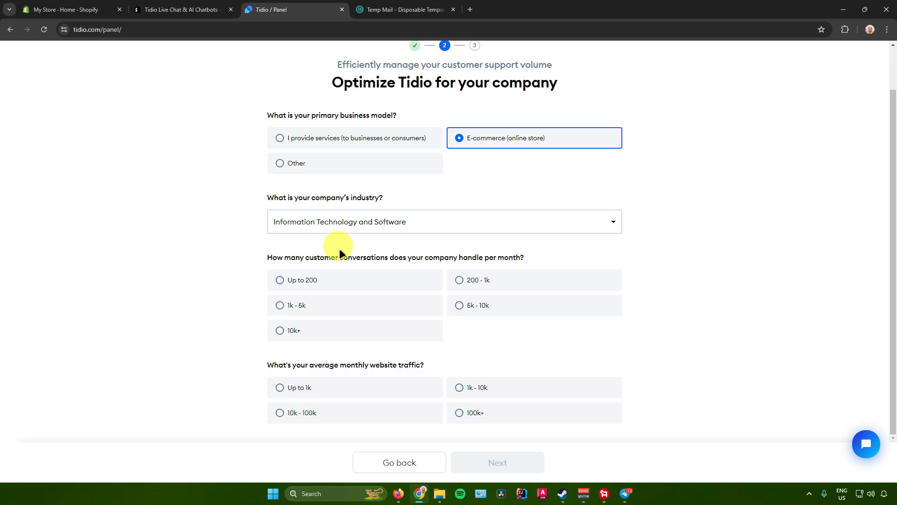
Choose Up to 200 monthly customer conversations and Up to 1k average monthly website traffic, and continue to the last onboarding page.
click(307, 283)
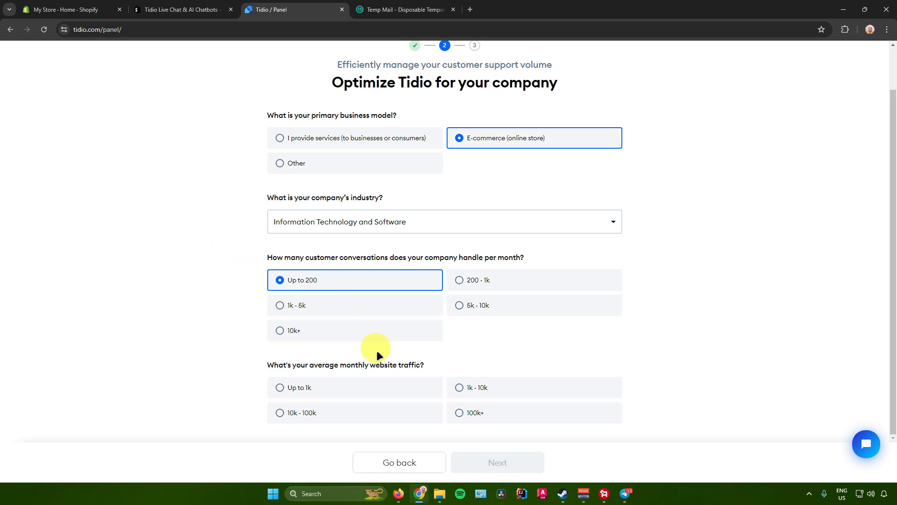
click(357, 384)
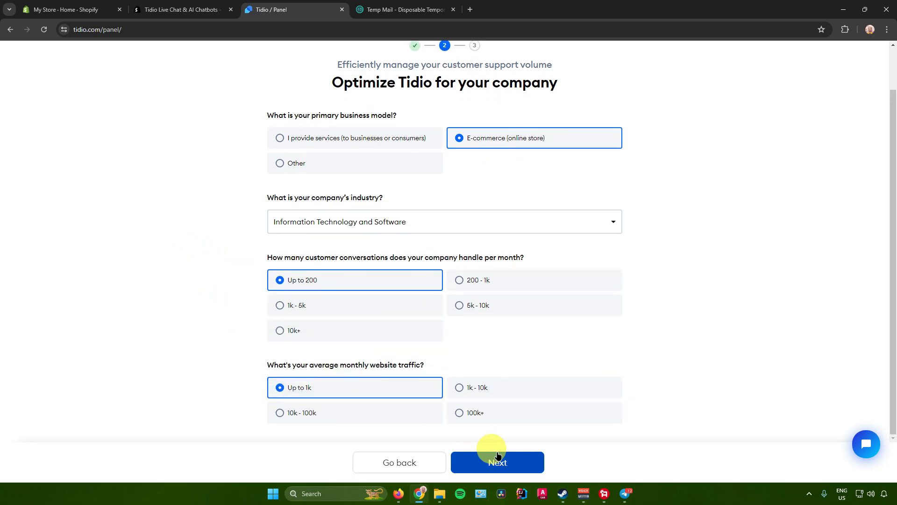
click(516, 462)
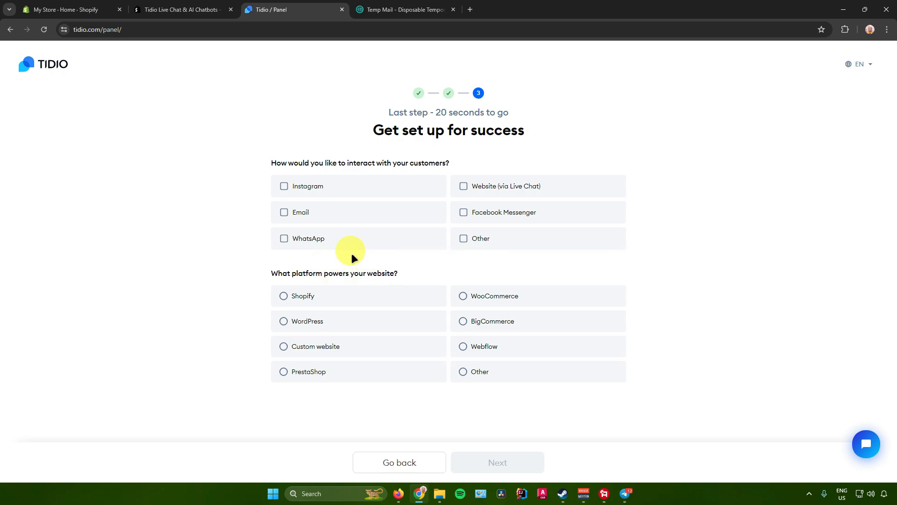
Choose Website (via Live Chat) for customer interaction and Shopify as the website platform, and submit the answers.
click(481, 186)
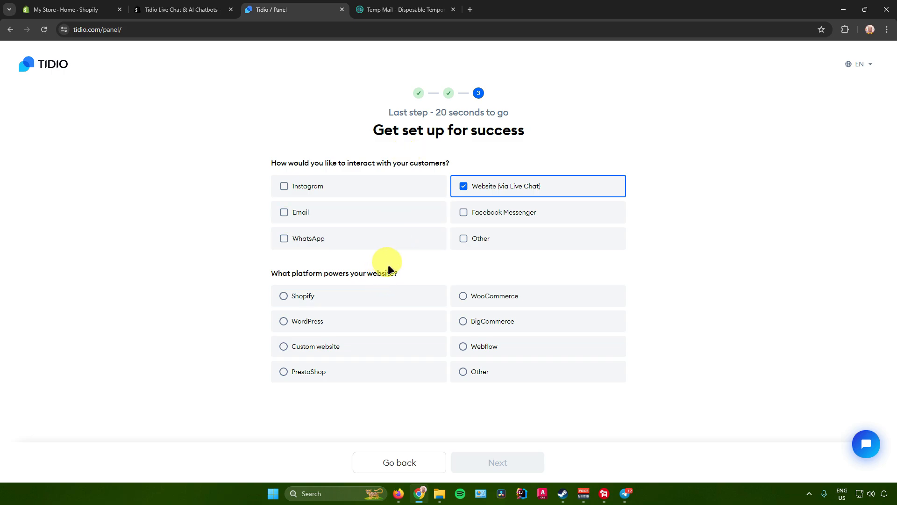
click(352, 297)
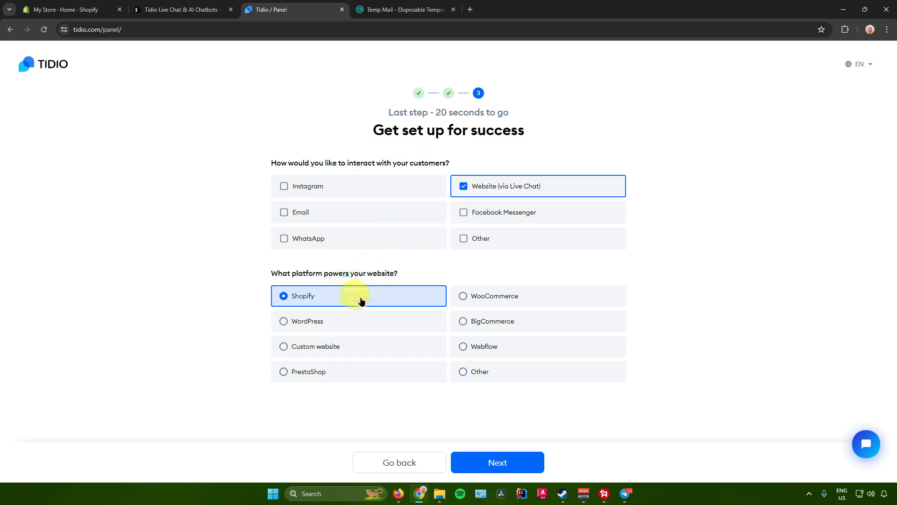
click(504, 459)
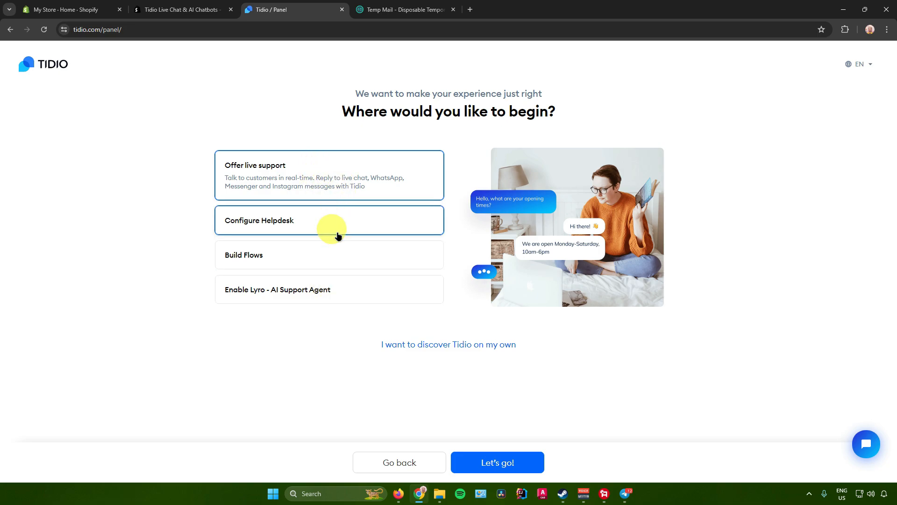
Choose Enable Lyro - AI Support Agent as the starting point and enter the Tidio panel.
click(364, 183)
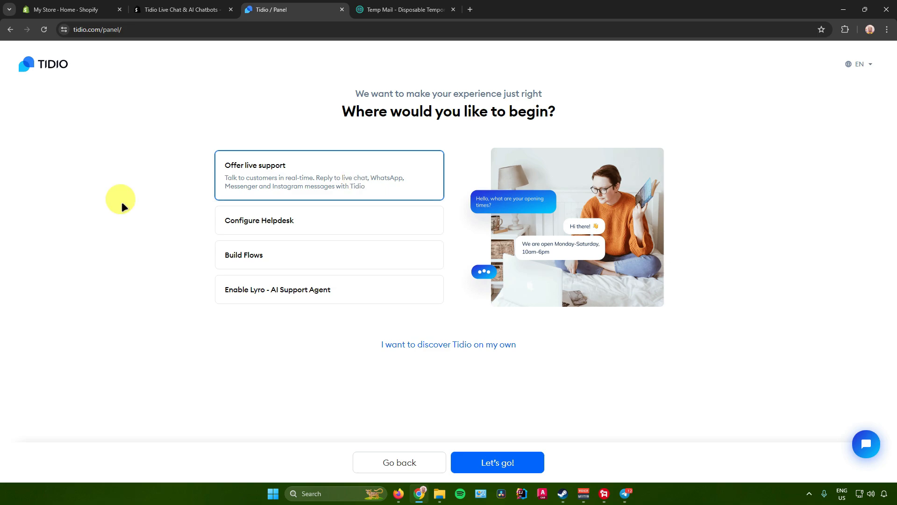
click(376, 291)
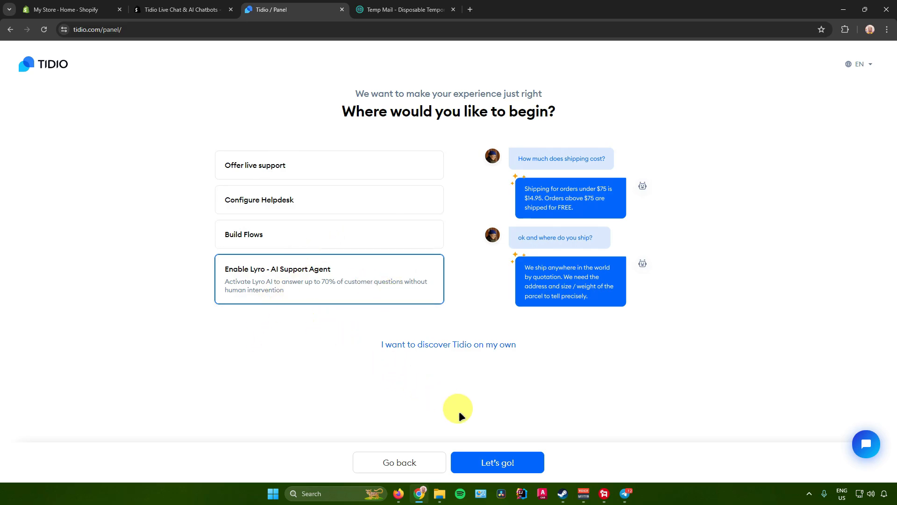
click(497, 462)
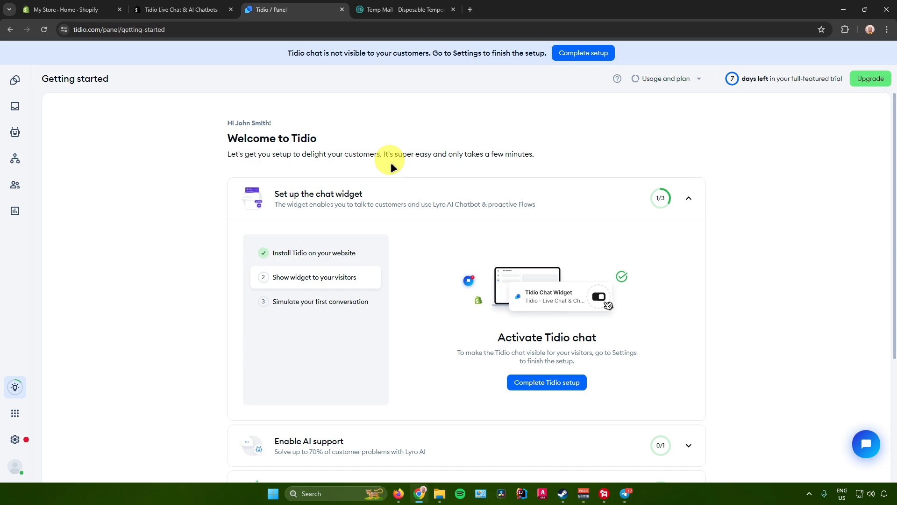
scroll(389, 162, down, 3)
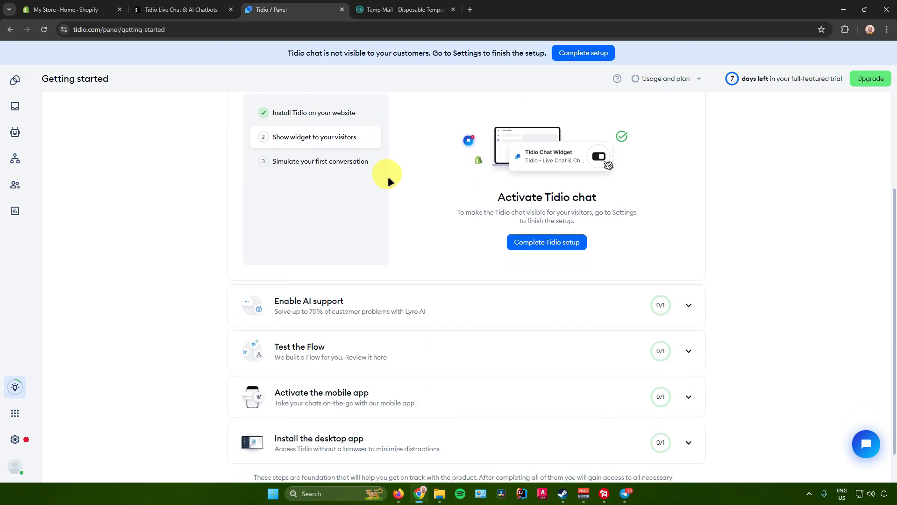
scroll(388, 179, up, 3)
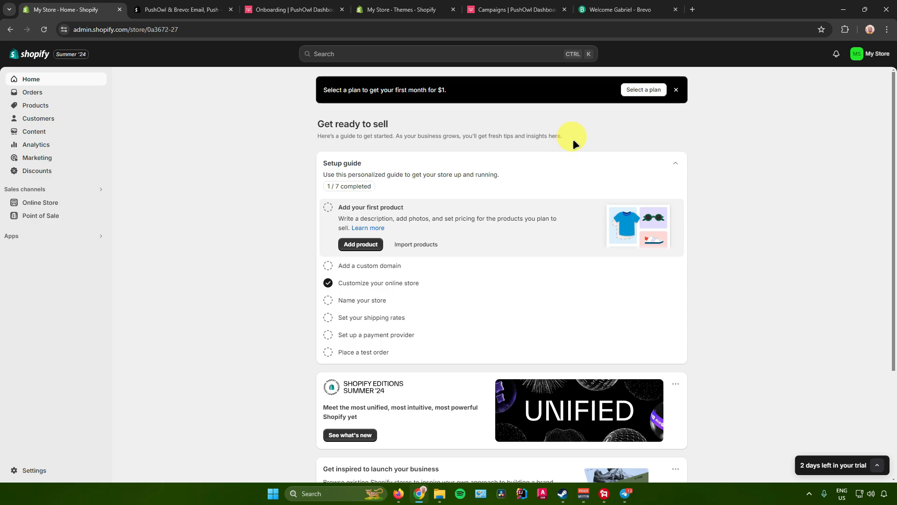
click(638, 92)
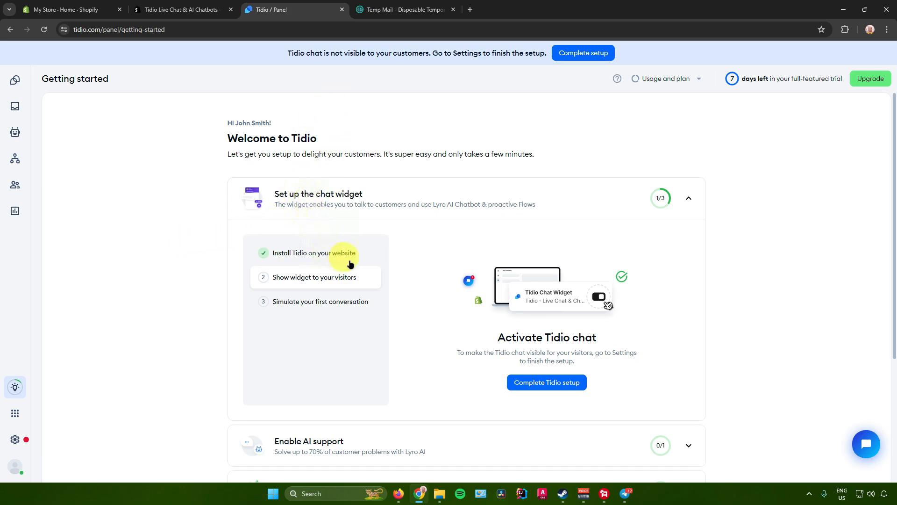
Open the Tidio installation settings for showing the chat widget to visitors and highlight the instruction about the Shopify theme editor.
click(327, 280)
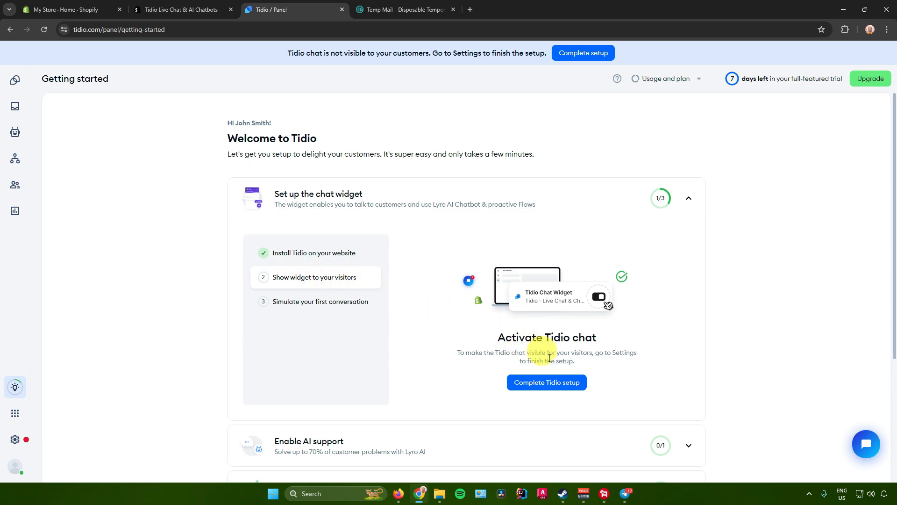
click(545, 383)
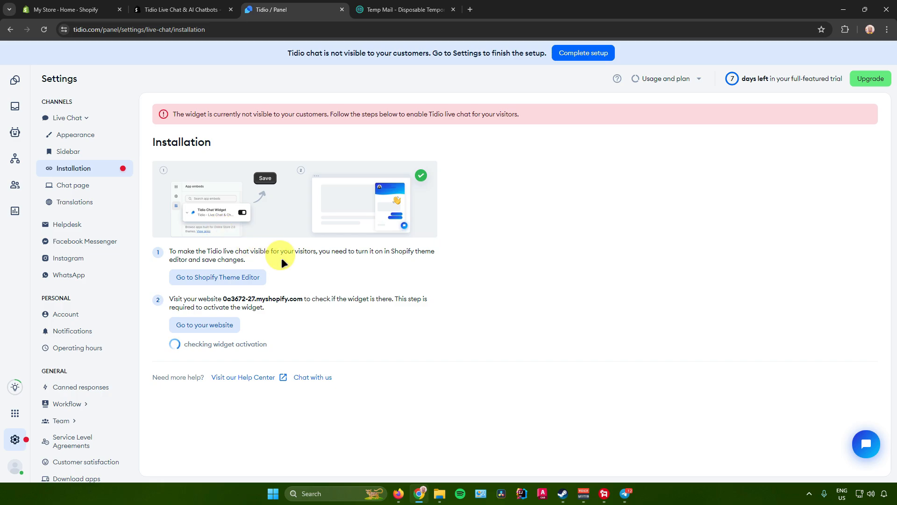
drag(177, 251, 364, 262)
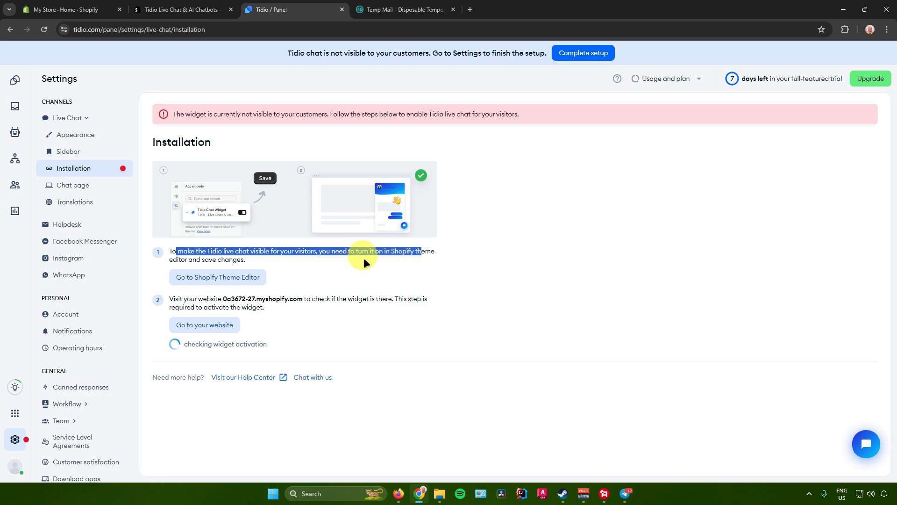
Open the Shopify theme editor from the first step of the Tidio installation instructions.
click(303, 257)
click(225, 279)
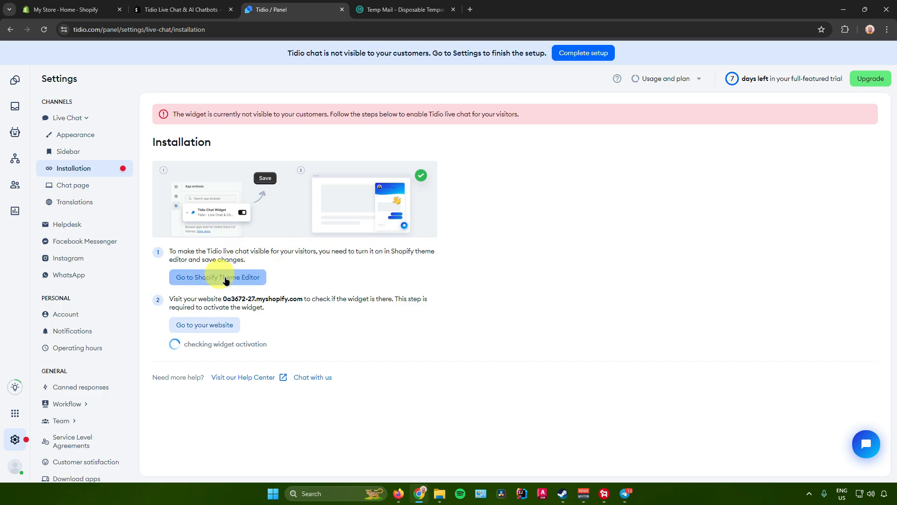
right_click(228, 276)
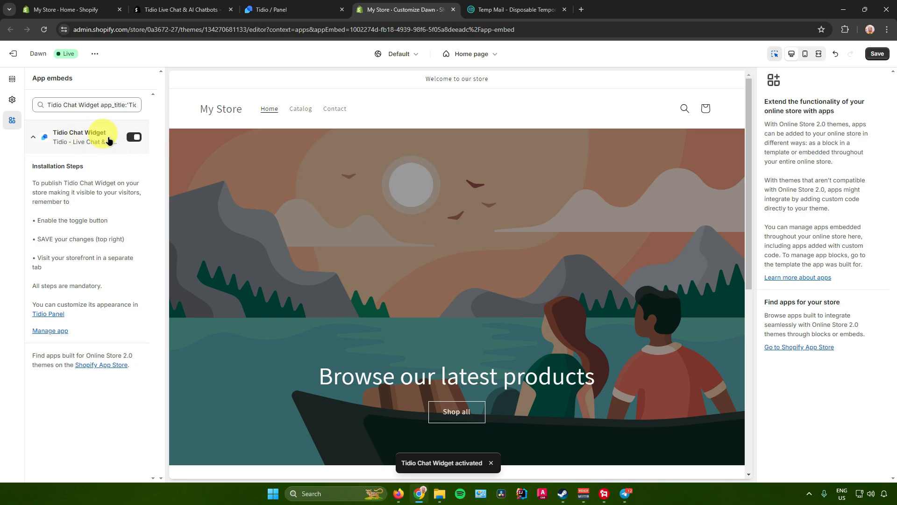
Make sure the Tidio Chat Widget app embed is enabled, check it in the home page preview, and save the theme.
click(134, 138)
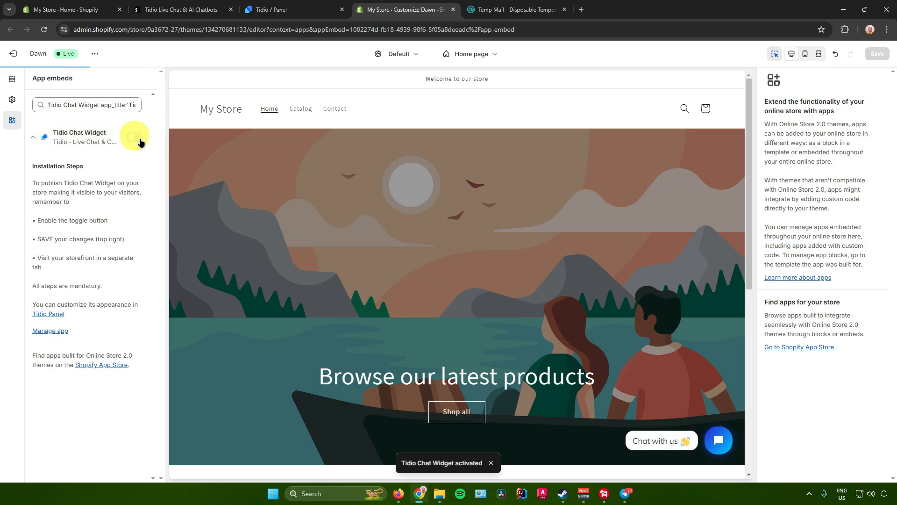
click(134, 137)
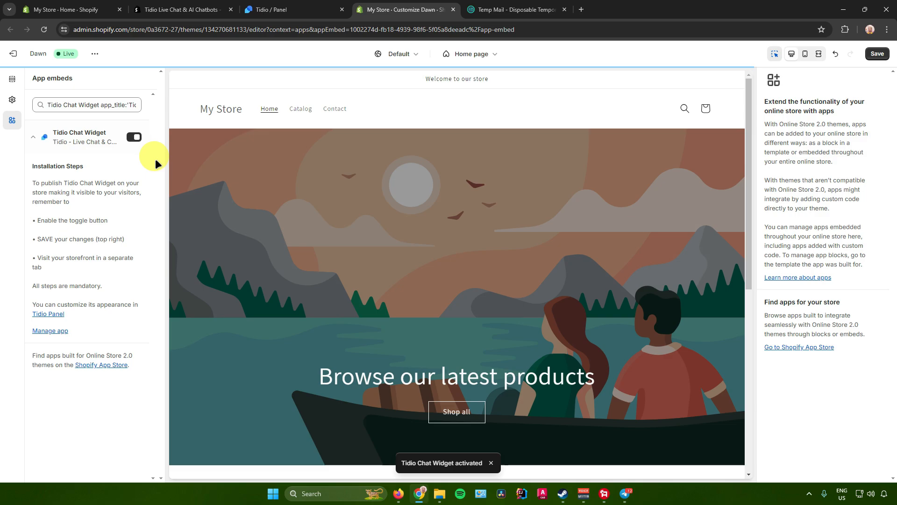
click(138, 148)
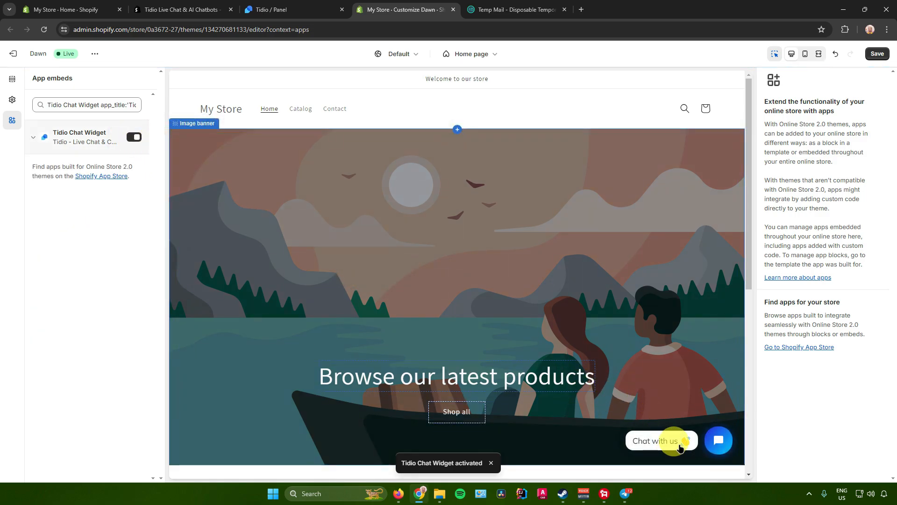
scroll(678, 439, down, 2)
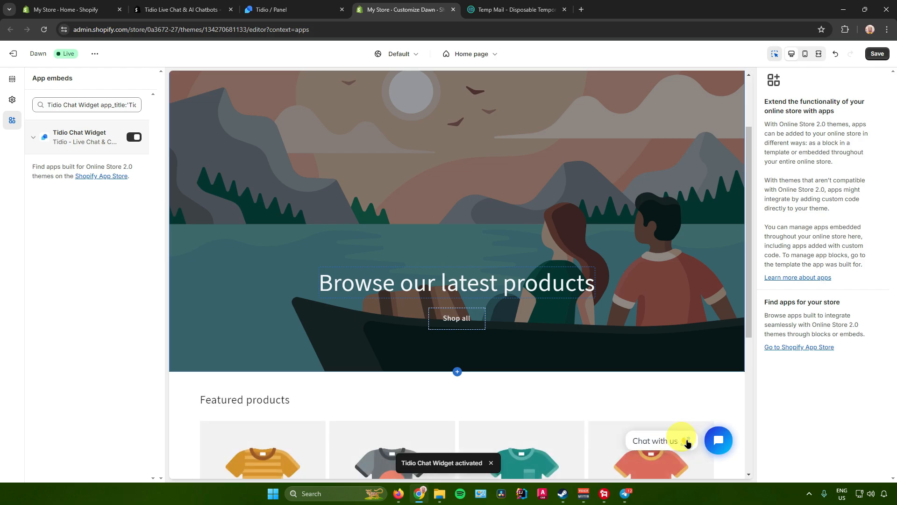
scroll(686, 441, down, 3)
scroll(681, 438, up, 5)
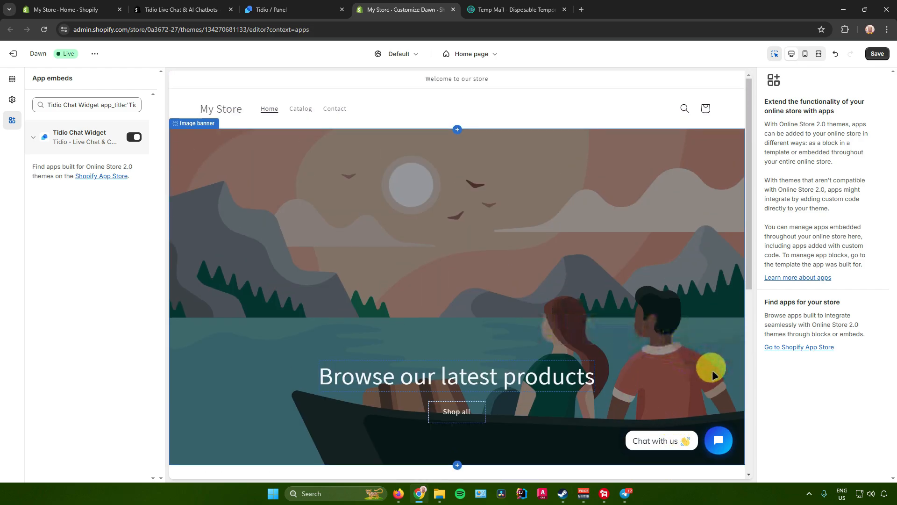
click(878, 54)
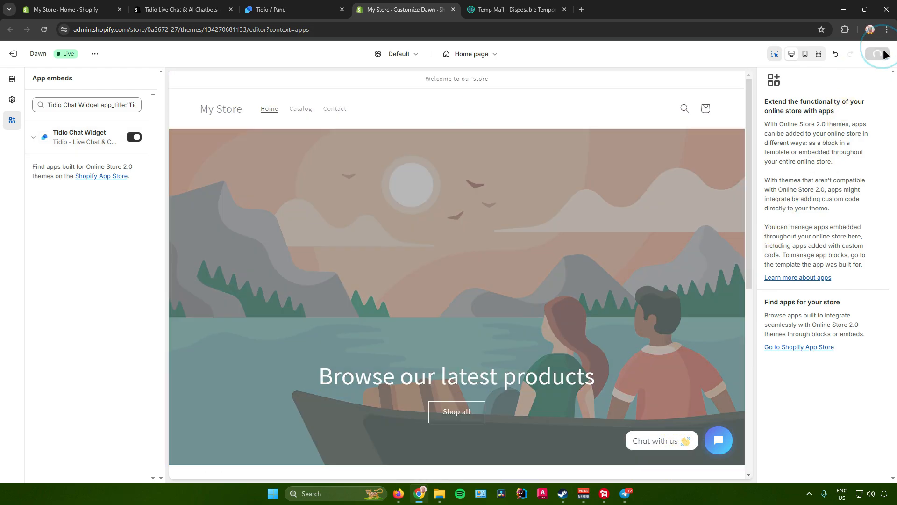
Return to the Tidio installation instructions, open the store website from the second step, and look over its home page.
key(ctrl+shift+Tab)
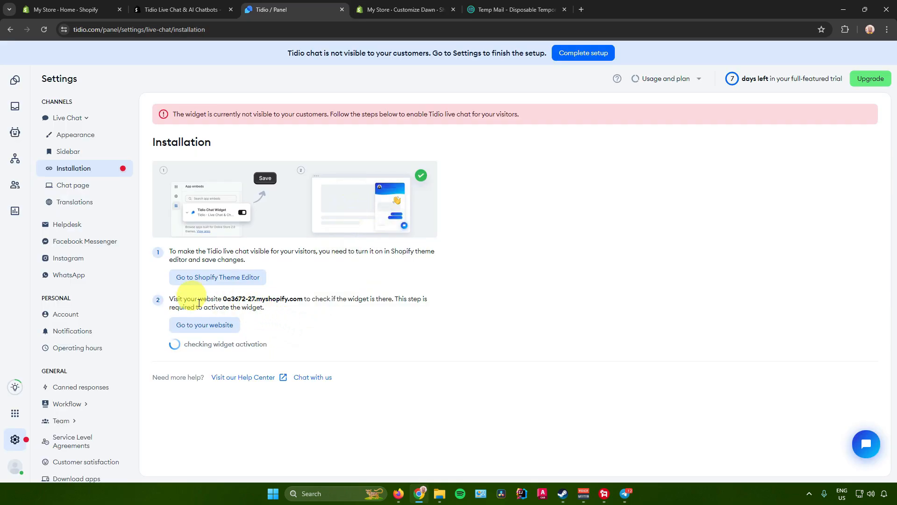
drag(179, 299, 415, 314)
click(415, 314)
click(210, 324)
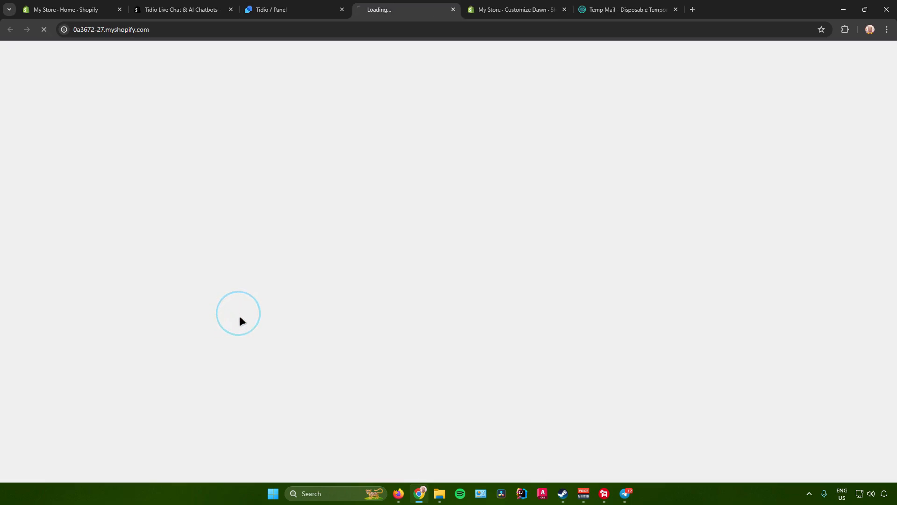
scroll(486, 283, down, 6)
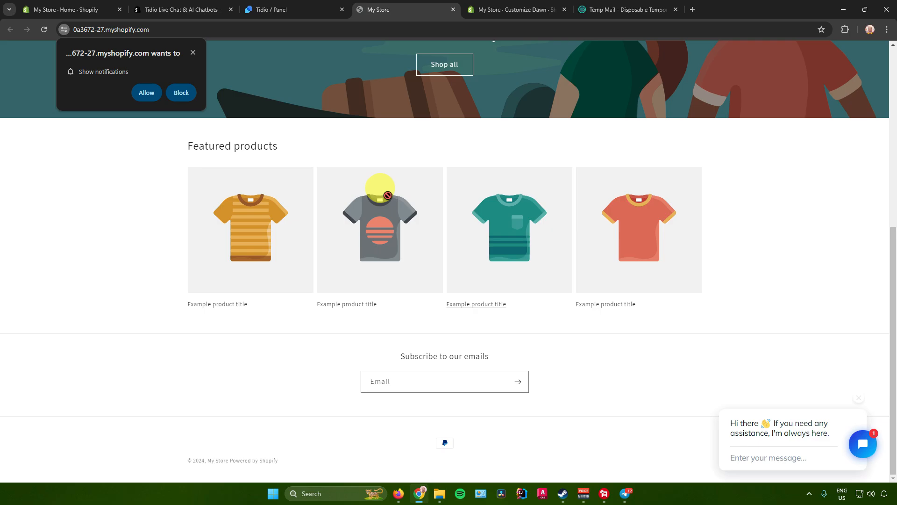
scroll(608, 241, up, 7)
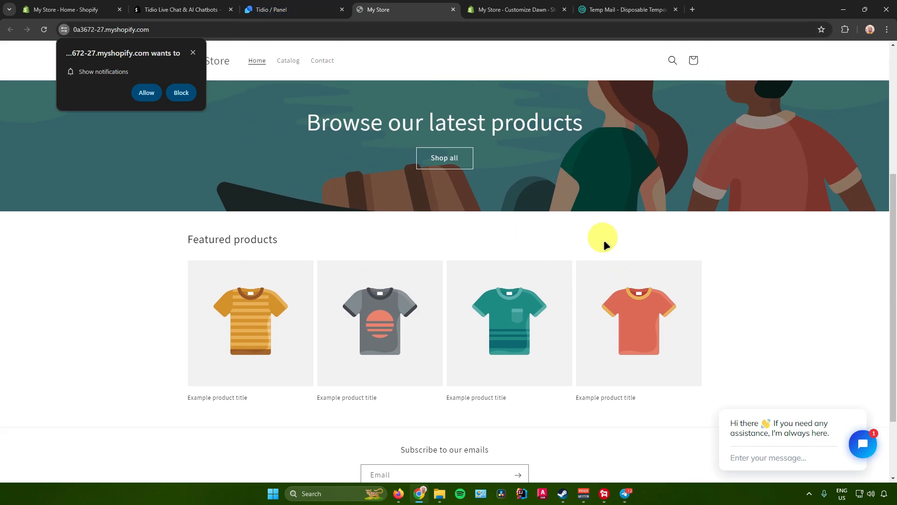
Return to the Tidio panel and start the Lyro AI setup from the dashboard.
click(295, 10)
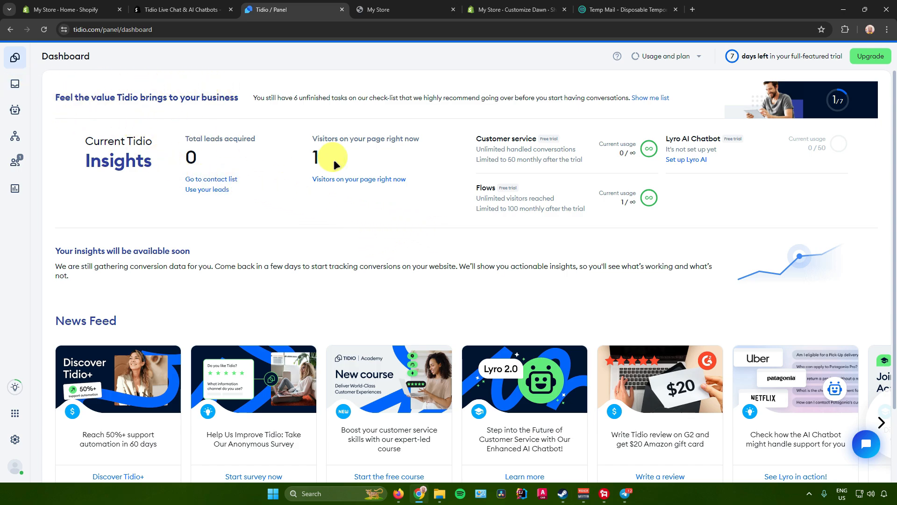
click(693, 161)
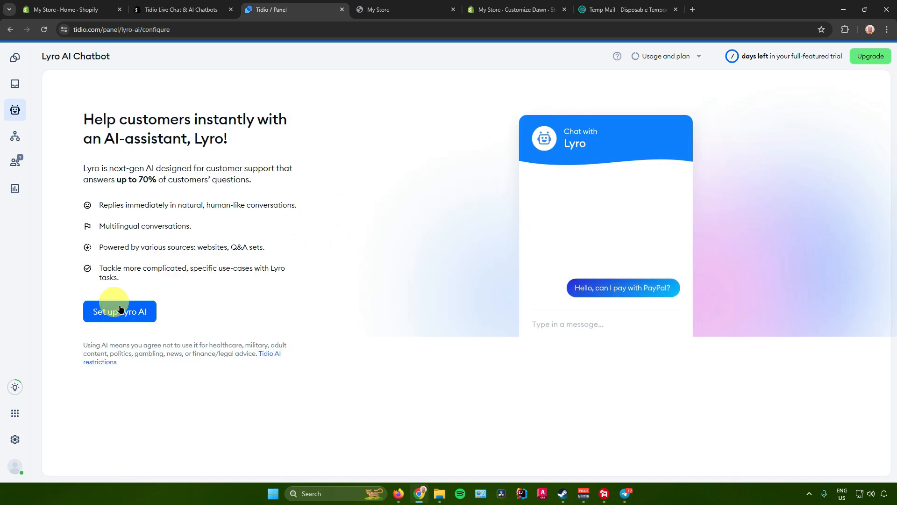
click(131, 314)
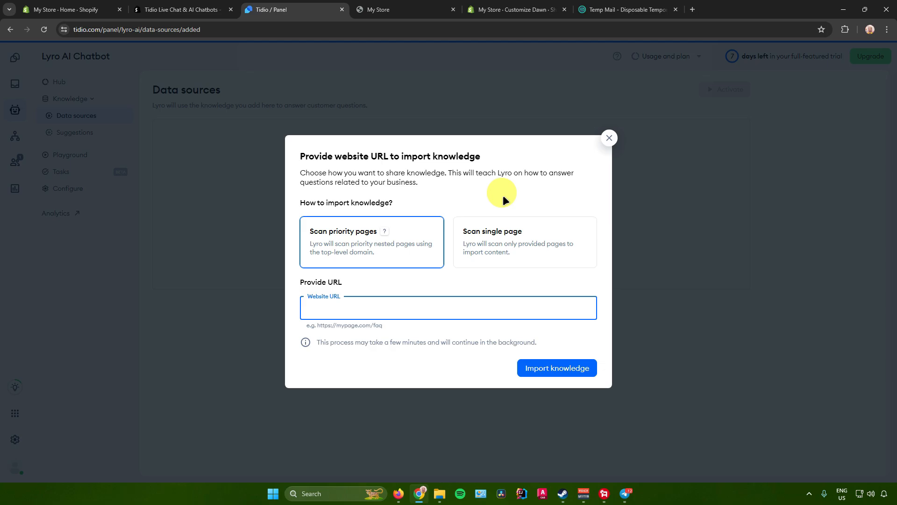
click(397, 9)
click(232, 28)
key(ctrl+c)
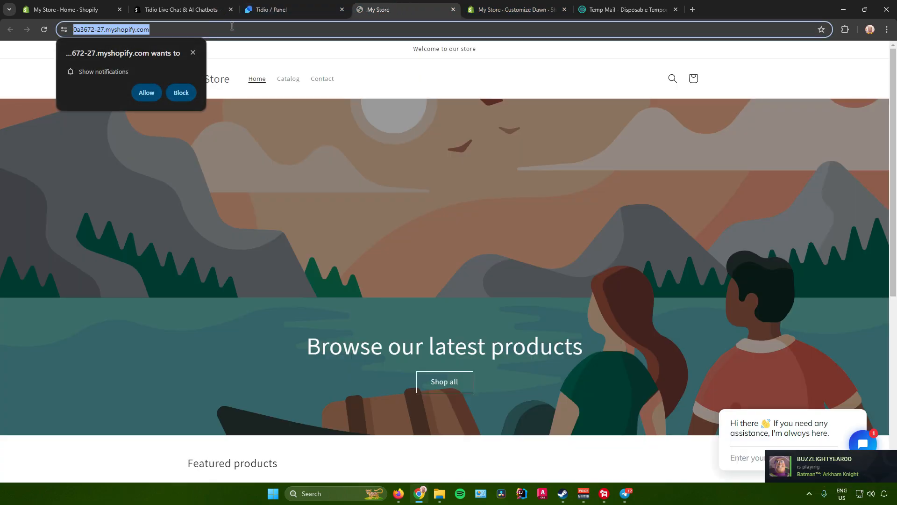
click(281, 10)
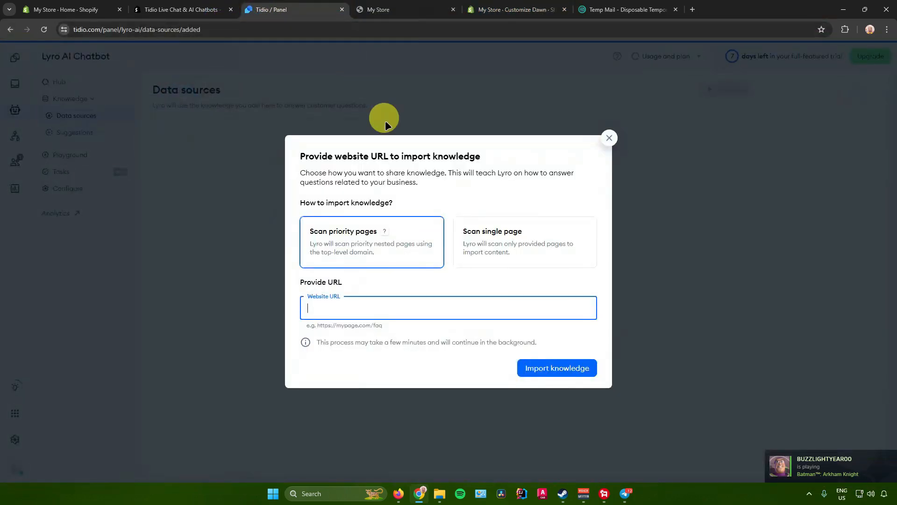
key(ctrl+v)
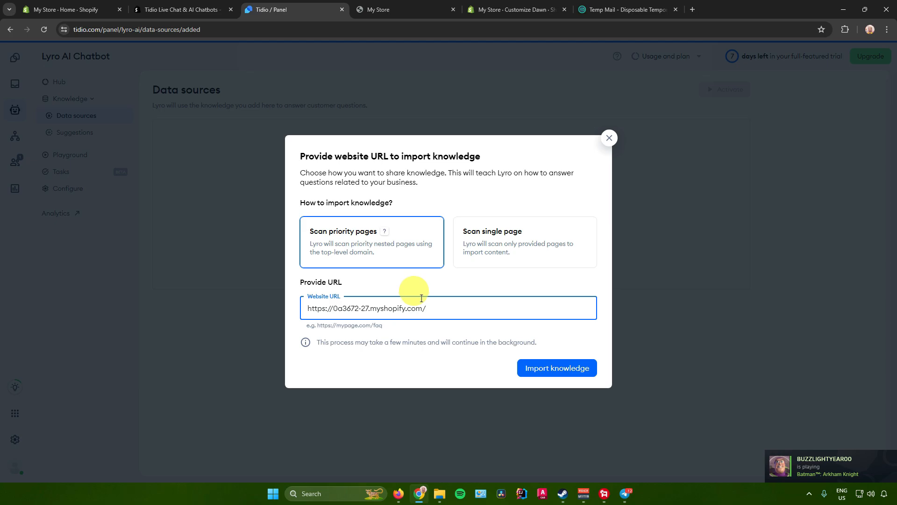
click(570, 369)
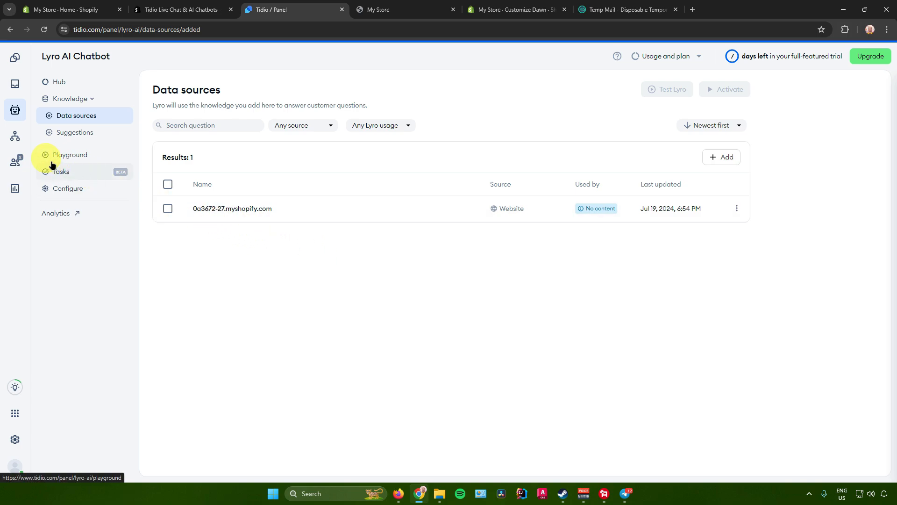
Open the Tidio inbox and start a simulated conversation, moving the visitor window toward the middle of the screen.
click(16, 162)
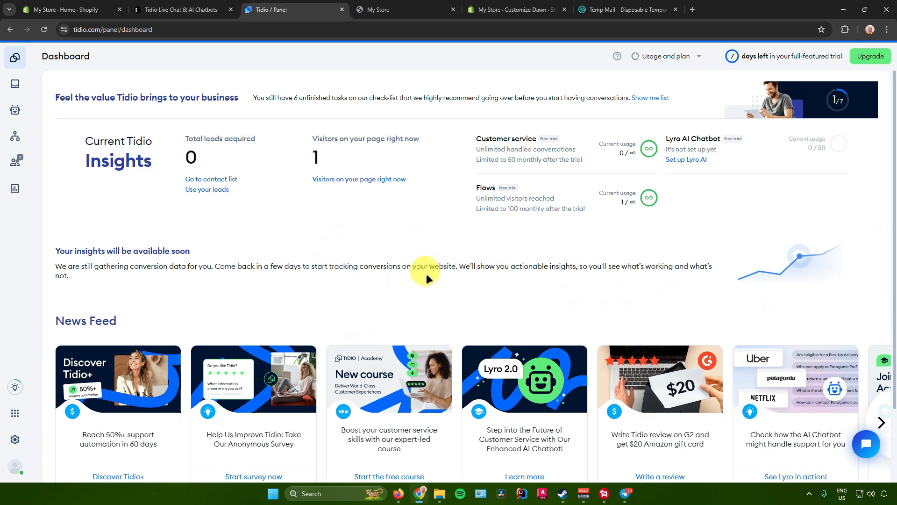
click(15, 84)
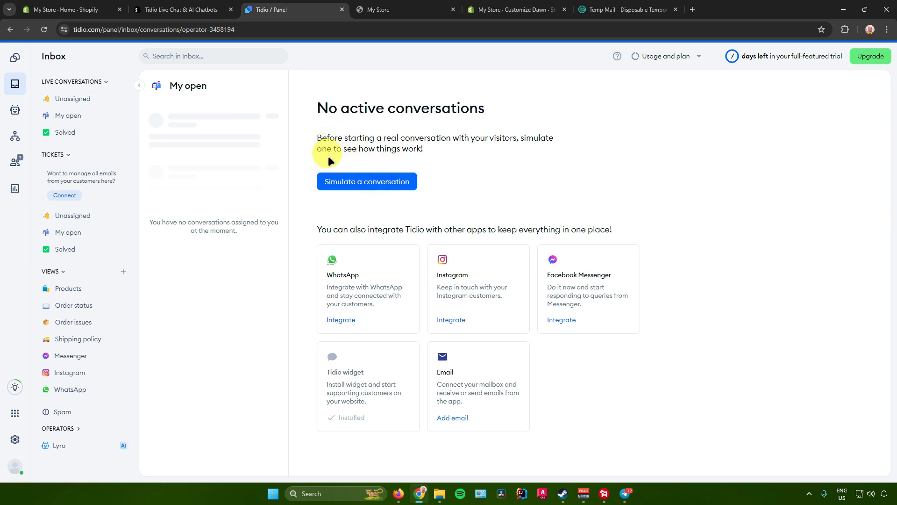
click(370, 181)
drag(105, 7, 361, 51)
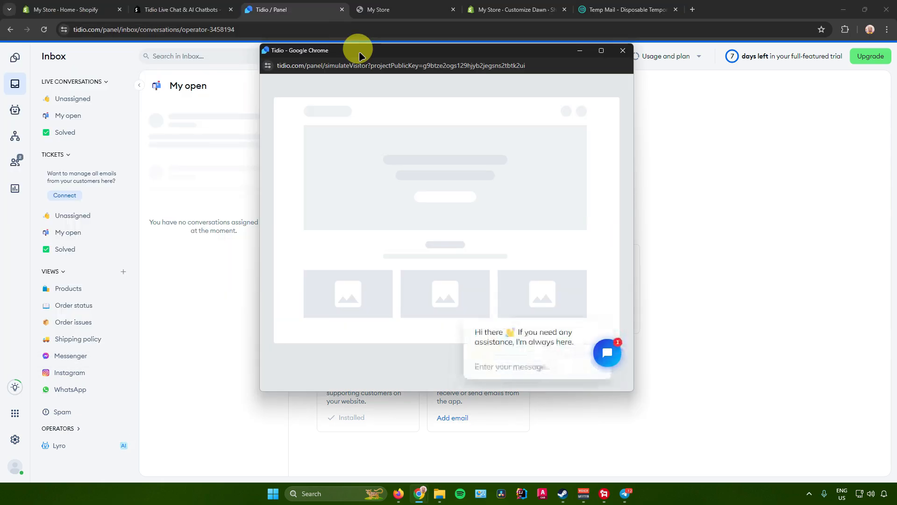
Send "Hello" as the simulated visitor, submit the visitor's email address, and send a second "Hello".
click(511, 363)
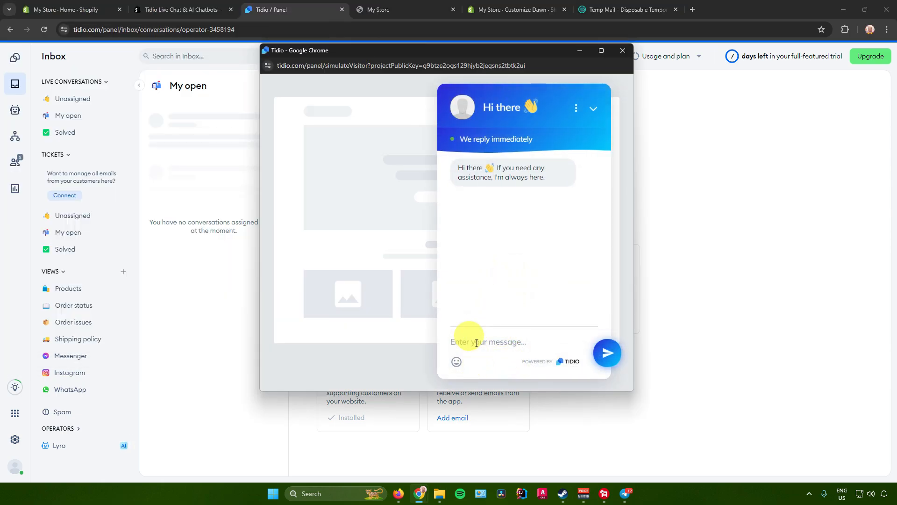
text(Hello)
key(Return)
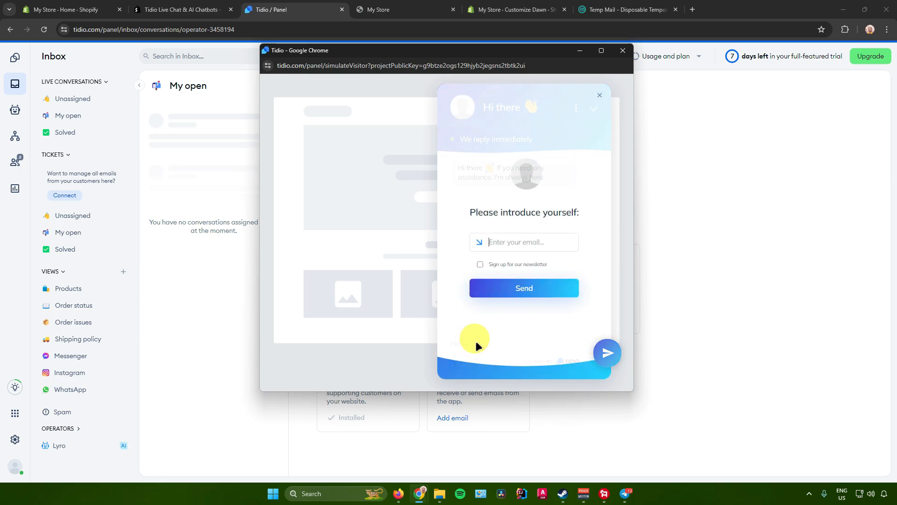
click(542, 236)
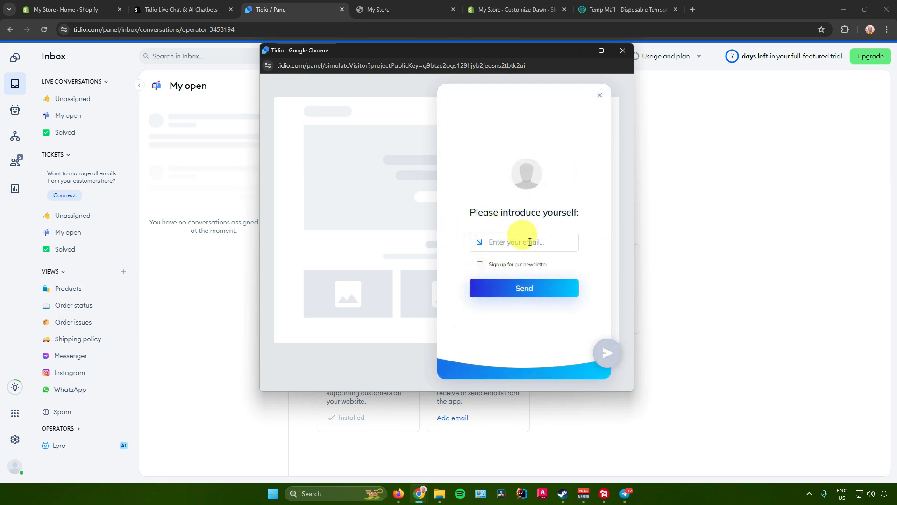
click(539, 293)
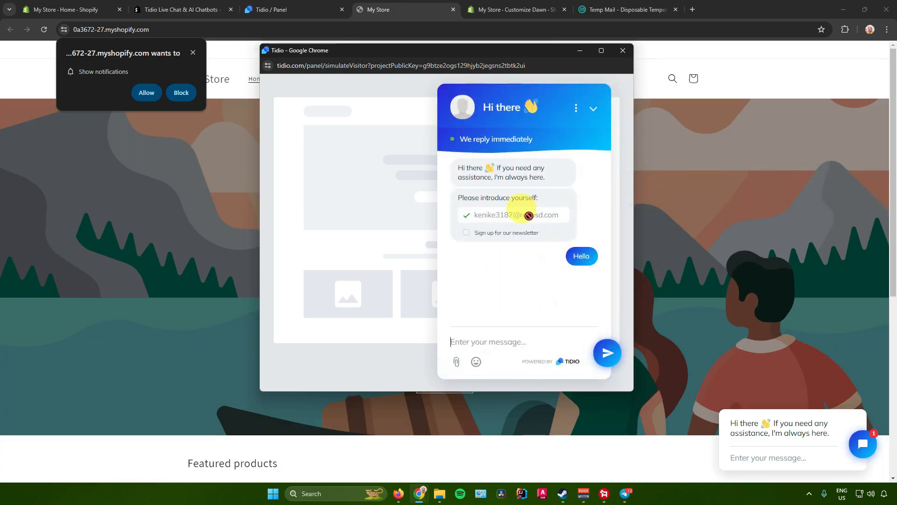
text(Hello)
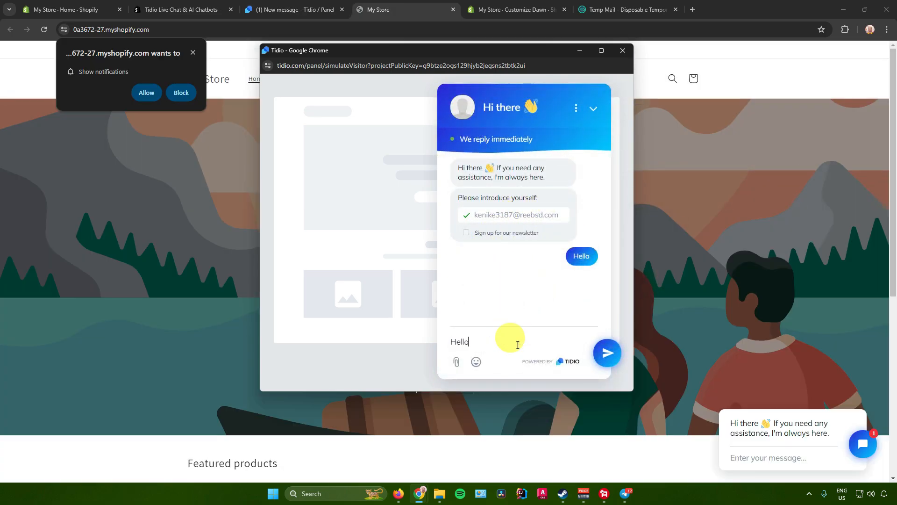
key(Return)
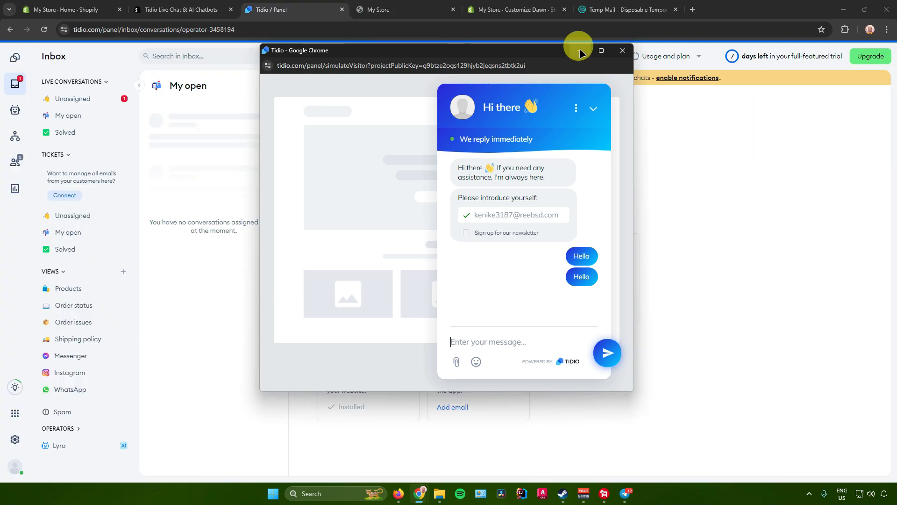
Minimize the simulated visitor window and join the visitor's conversation from the Unassigned live conversations.
click(581, 50)
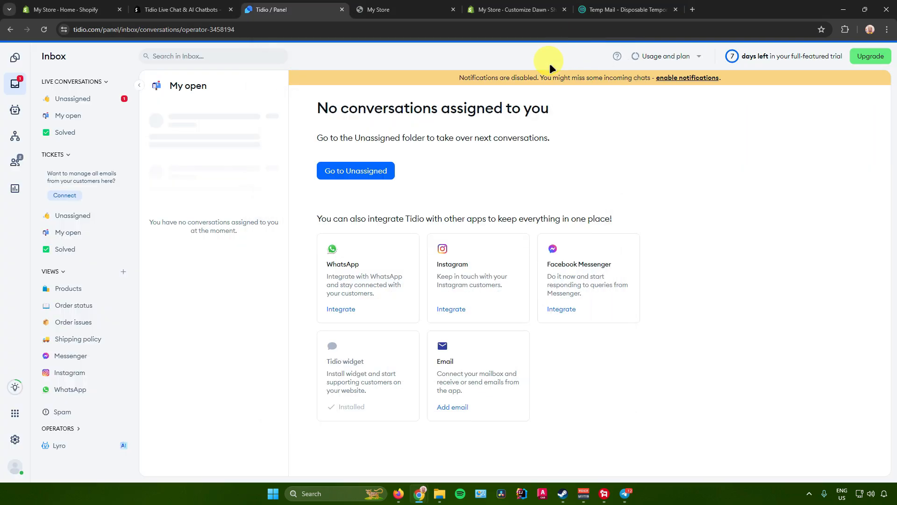
click(75, 98)
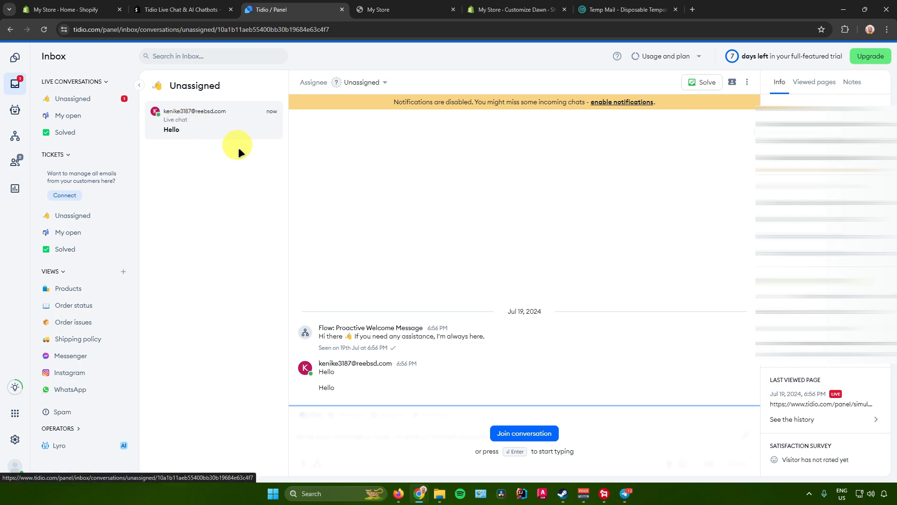
click(534, 433)
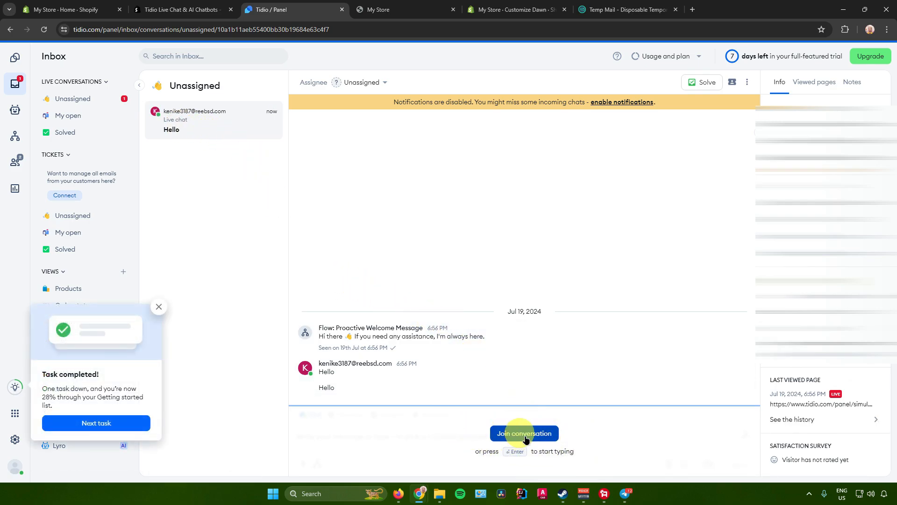
click(525, 434)
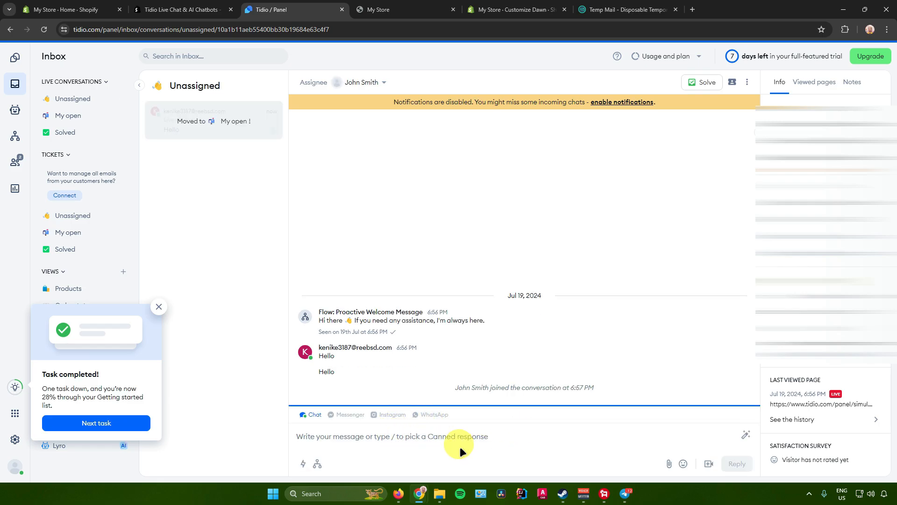
Reply "Hello" to the visitor as the operator and bring back the simulated visitor window to check the reply.
text(Hello)
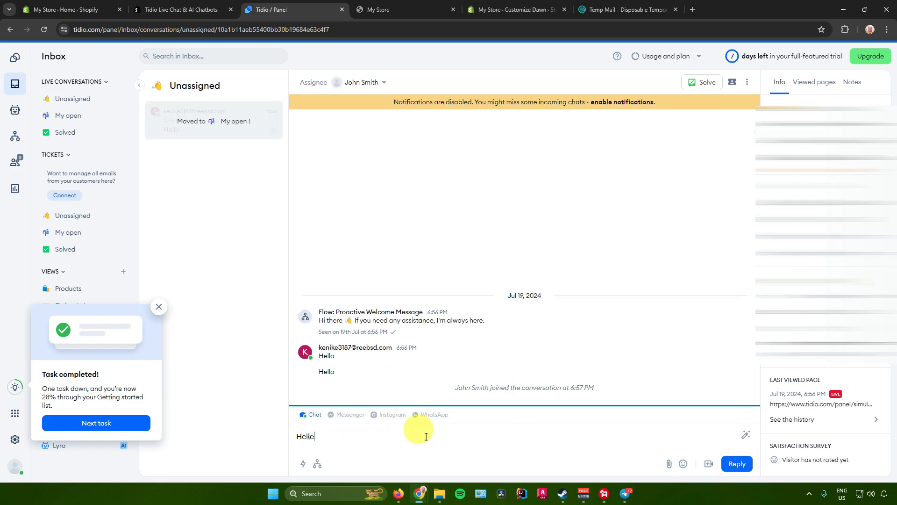
key(Return)
mouse_move(419, 494)
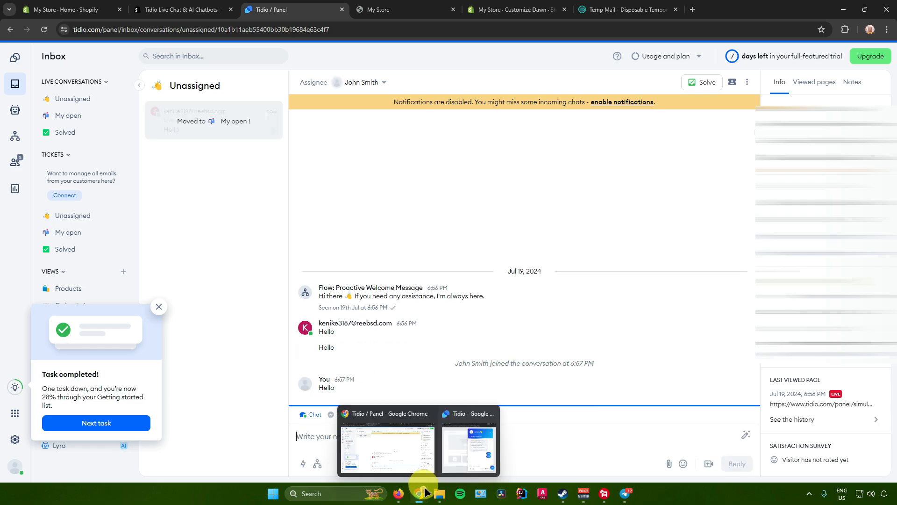
click(468, 479)
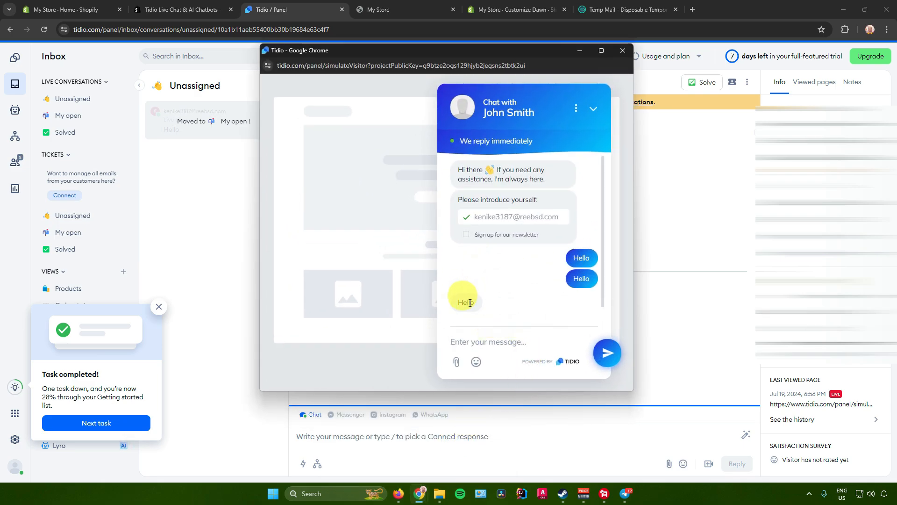
Close the simulated visitor window and view the Flows welcome page and the list of customers now live.
click(623, 50)
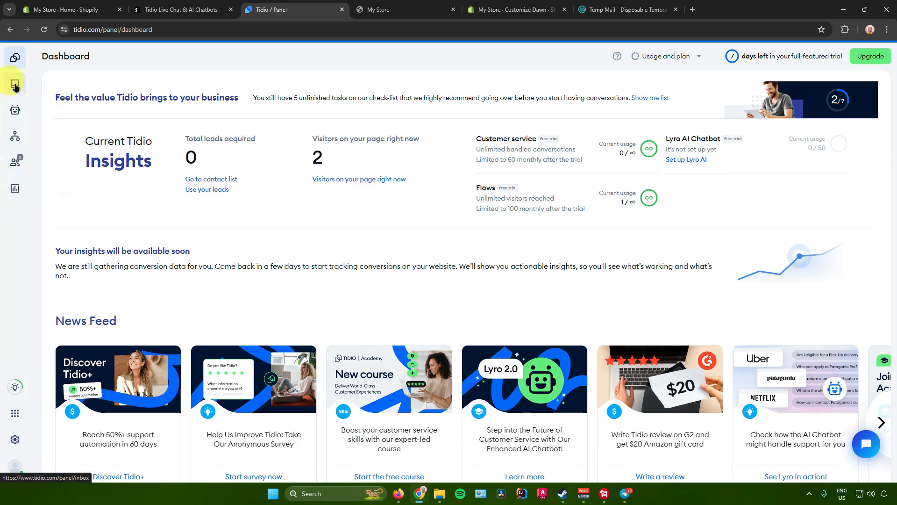
click(15, 136)
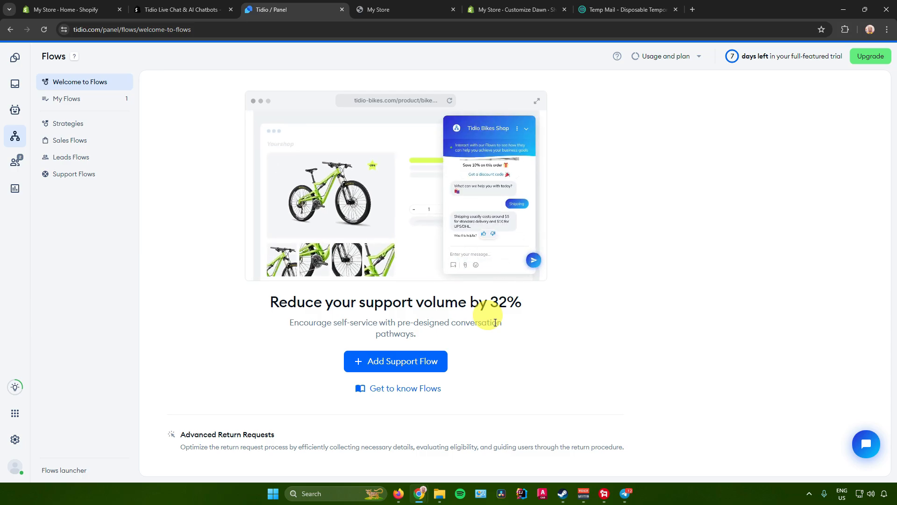
click(15, 162)
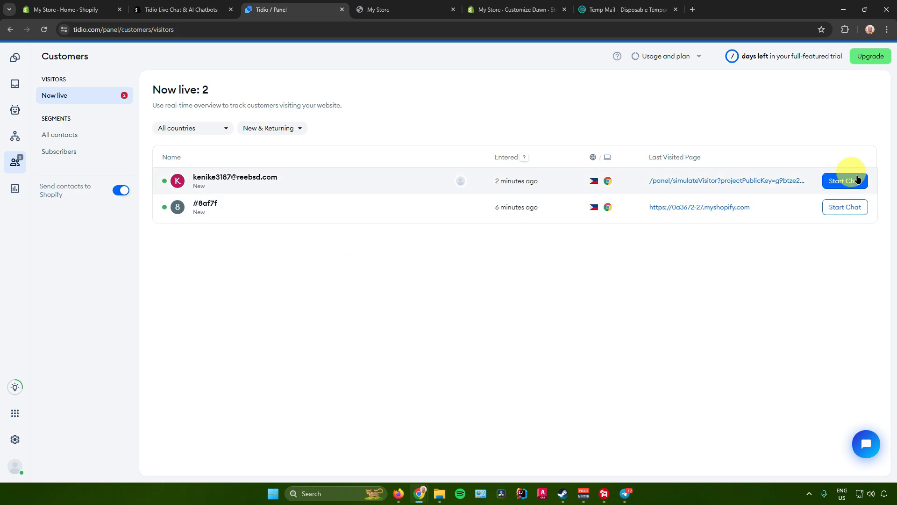
Open the analytics and look through the Conversations report's statistics and charts.
click(14, 188)
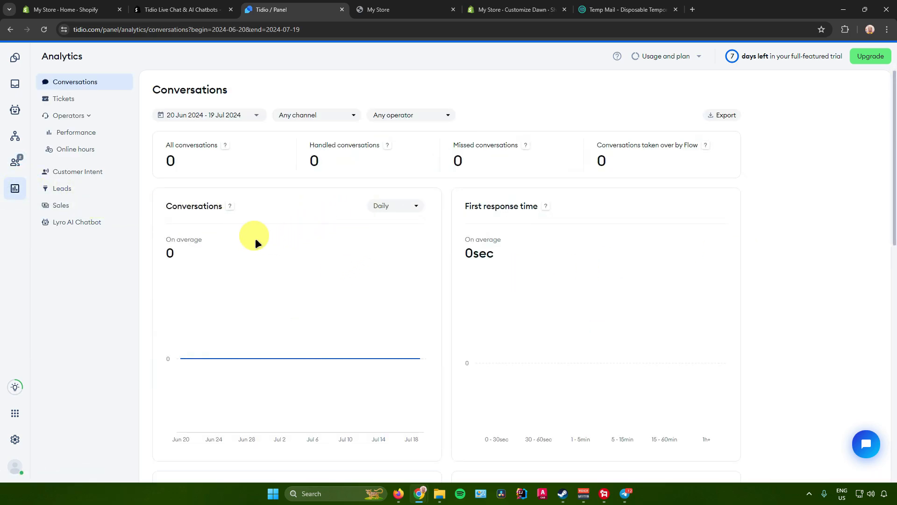
scroll(329, 245, down, 5)
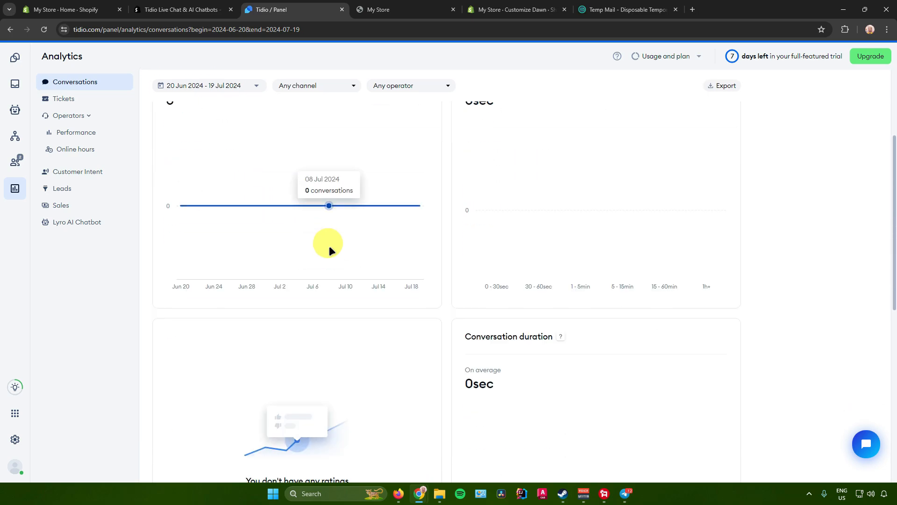
scroll(324, 249, up, 5)
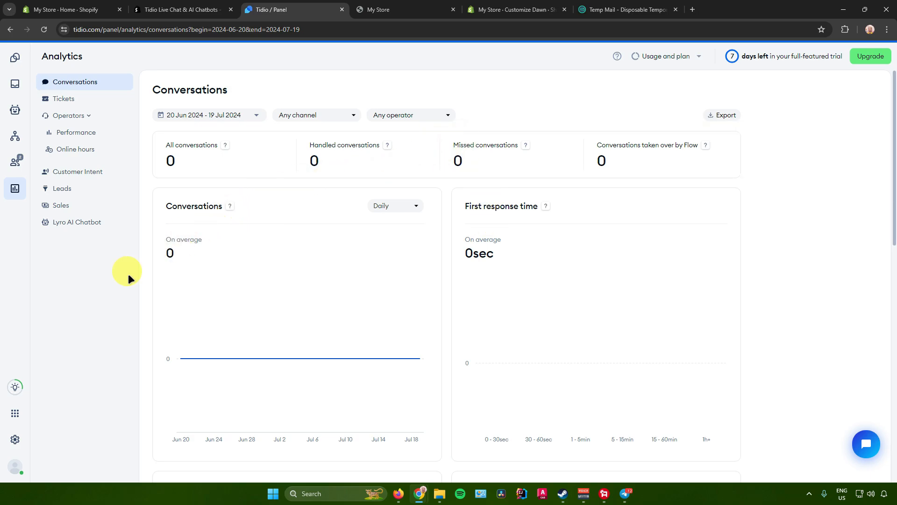
Browse the full catalogue of available integrations, from the CRM apps down to the e-commerce platforms.
click(16, 414)
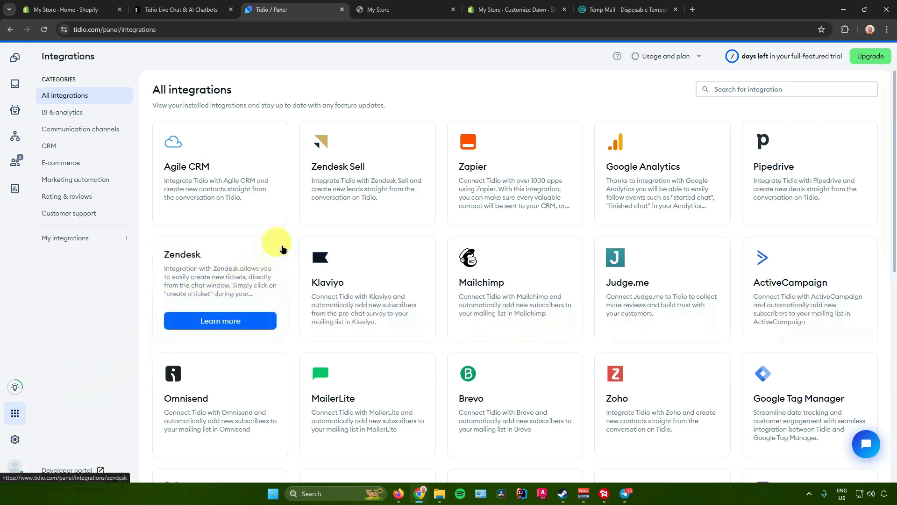
scroll(421, 198, down, 2)
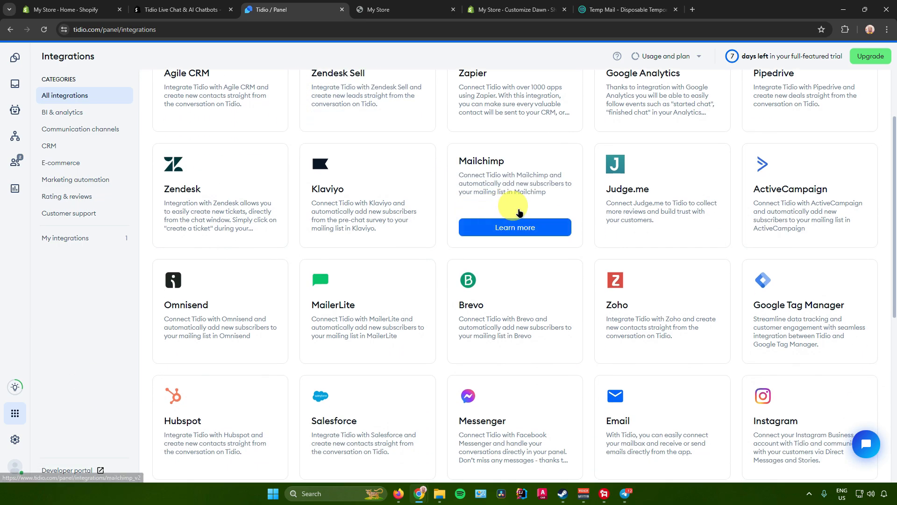
scroll(496, 236, up, 1)
scroll(501, 274, down, 2)
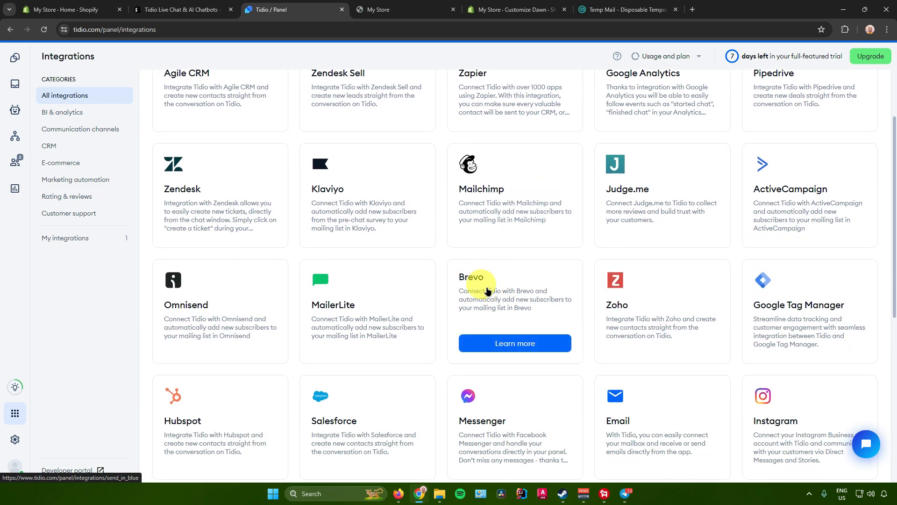
scroll(466, 290, down, 6)
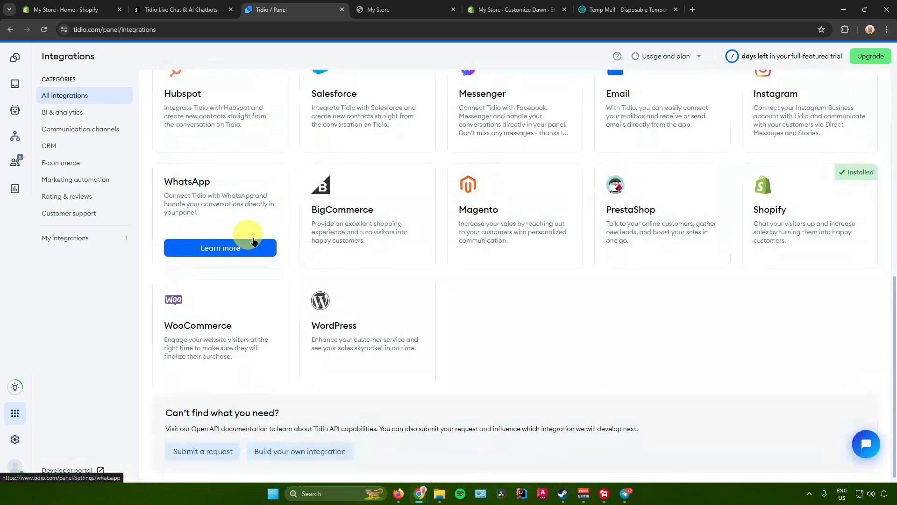
scroll(417, 297, up, 10)
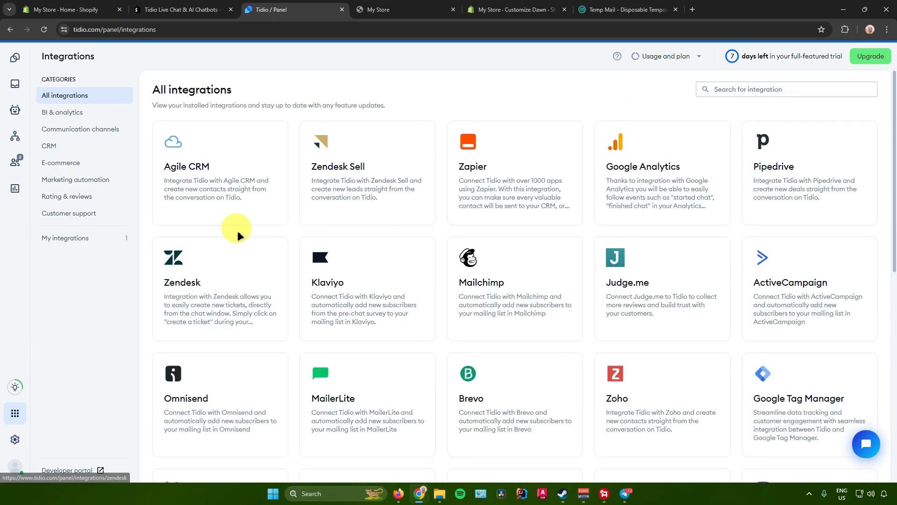
Open the live chat appearance settings, dismiss the save reminder, and choose the dark gray background color for the widget.
click(15, 439)
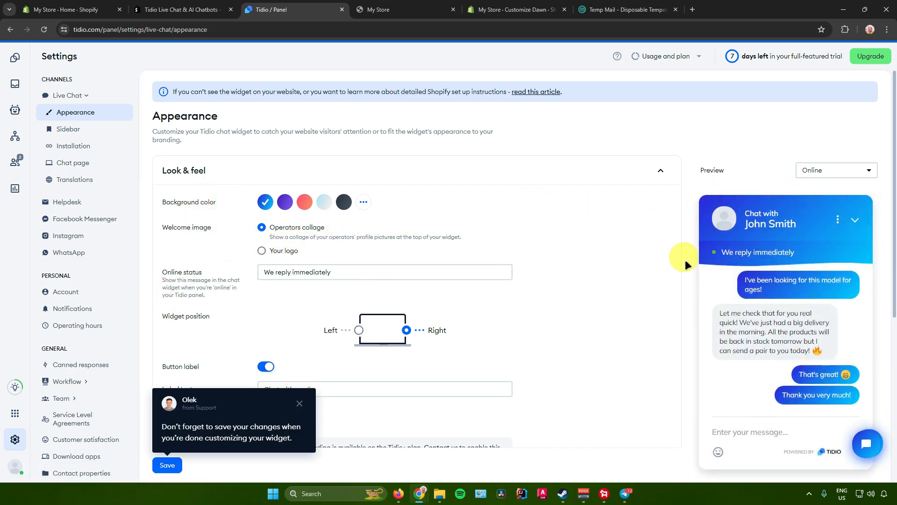
click(299, 402)
scroll(827, 235, down, 4)
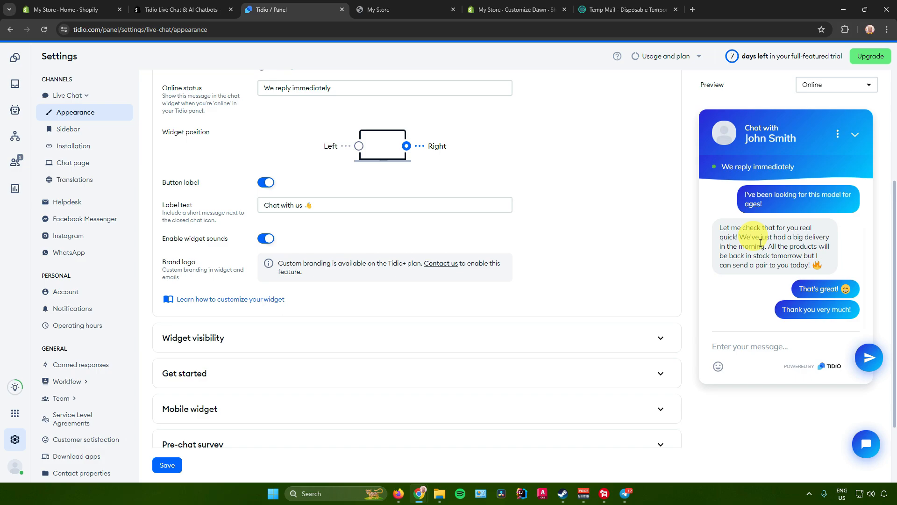
scroll(761, 242, up, 4)
click(344, 202)
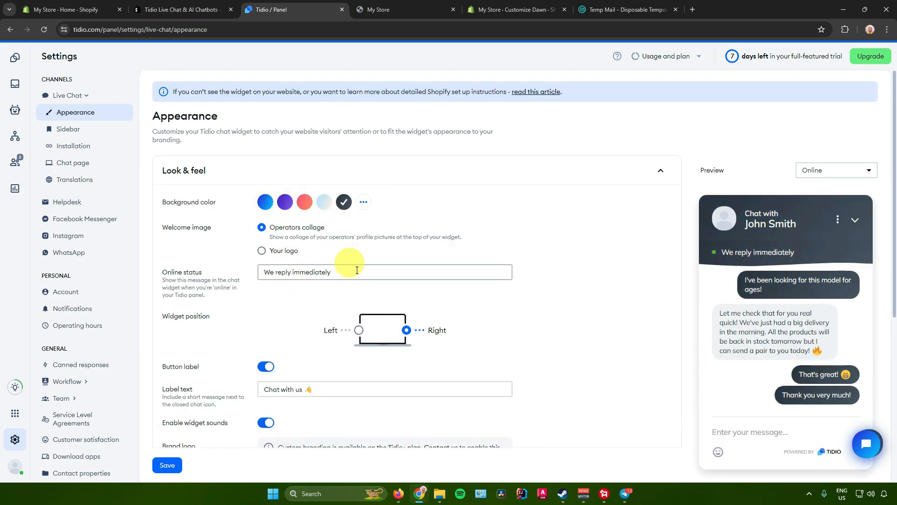
Review the remaining widget appearance options and return to the dashboard.
scroll(357, 270, down, 2)
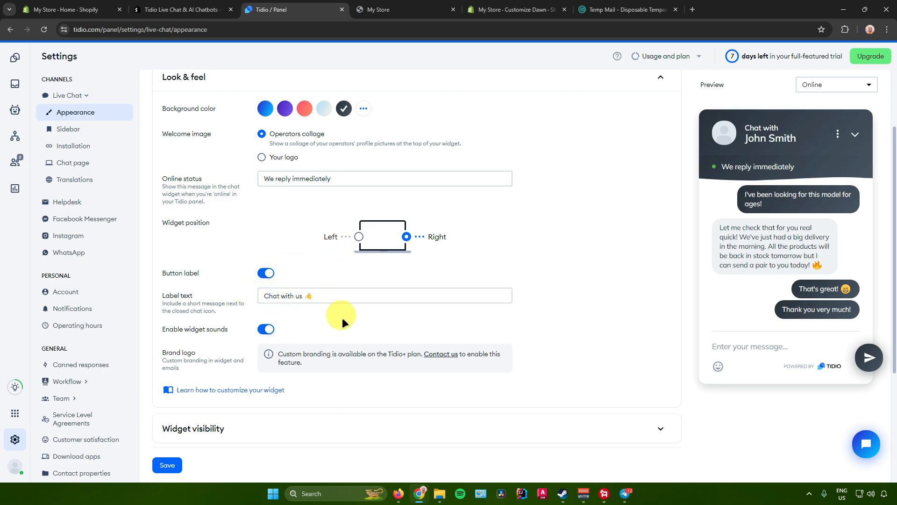
scroll(191, 298, down, 1)
scroll(256, 297, down, 2)
scroll(281, 306, up, 5)
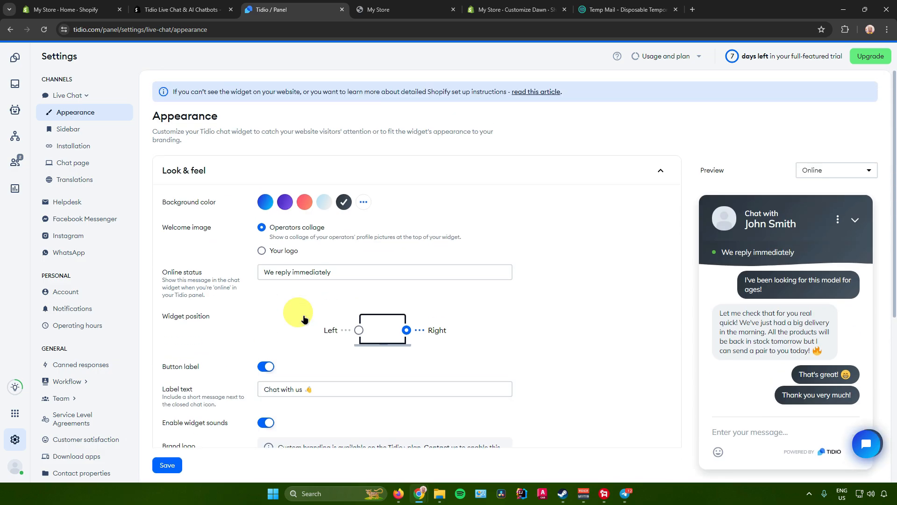
click(15, 58)
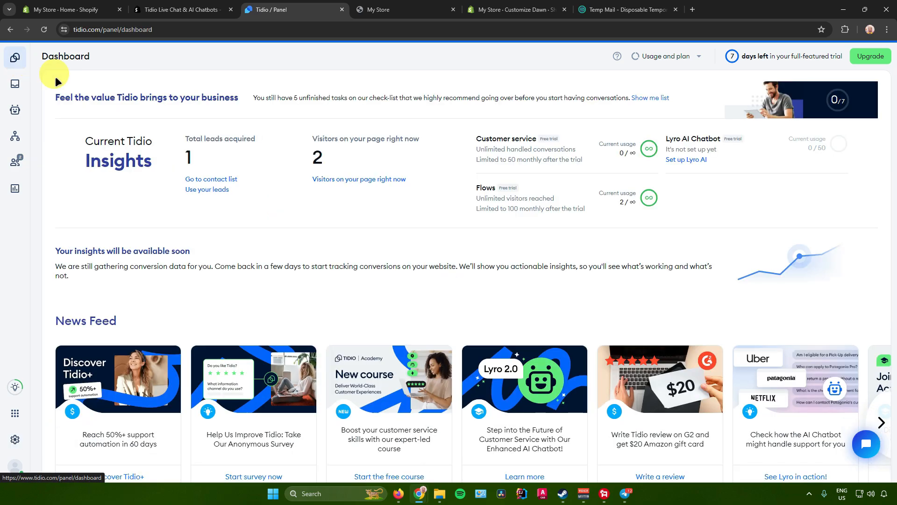